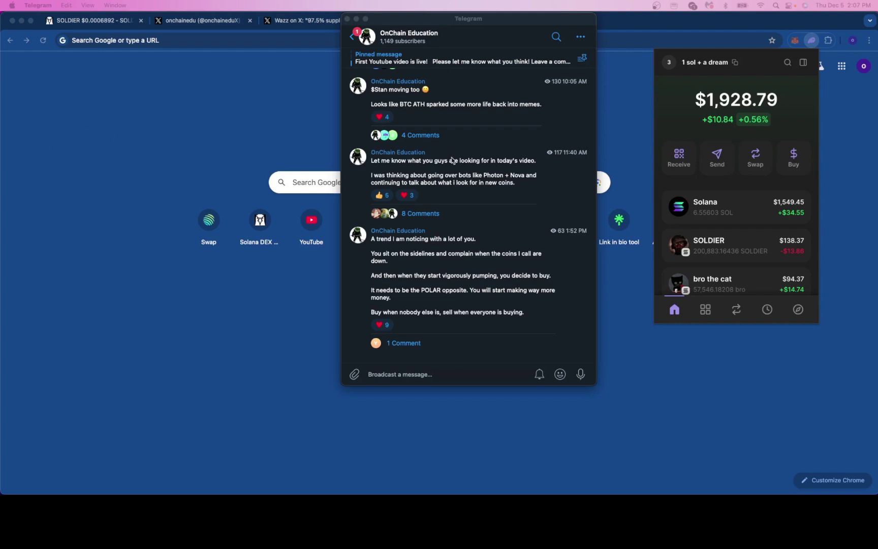
Step: Review the OnChain Education channel's posts from 4 December through today's newest messages
{"action": "scroll", "coordinate": [467, 147], "scroll_direction": "up", "scroll_amount": 10}
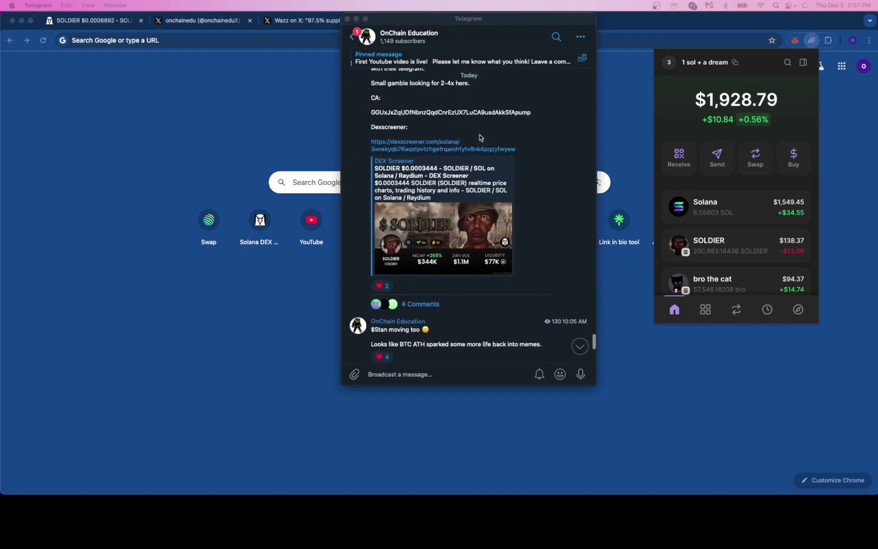
{"action": "scroll", "coordinate": [480, 137], "scroll_direction": "up", "scroll_amount": 15}
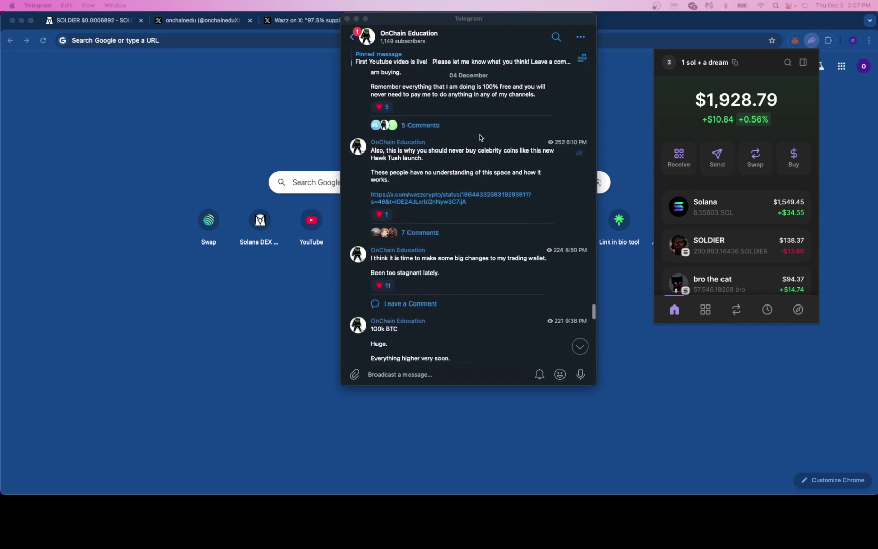
{"action": "scroll", "coordinate": [479, 137], "scroll_direction": "up", "scroll_amount": 5}
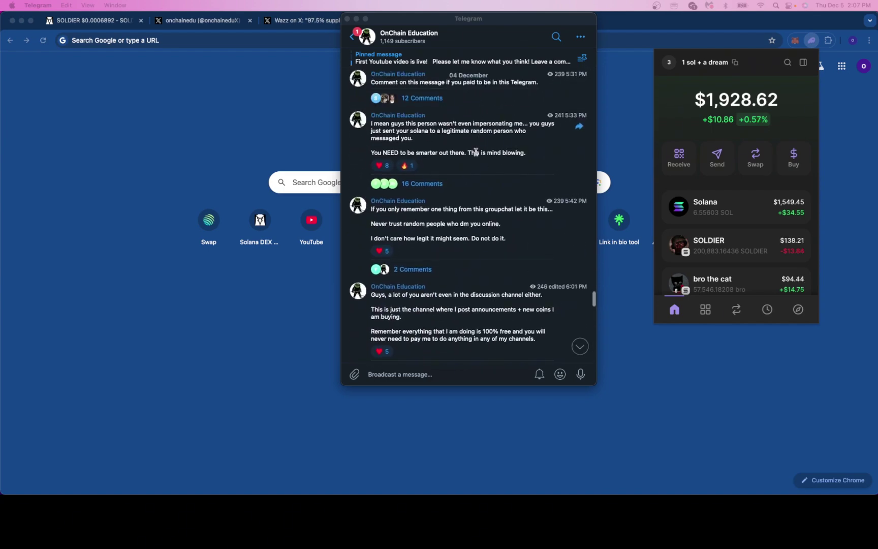
{"action": "scroll", "coordinate": [476, 151], "scroll_direction": "up", "scroll_amount": 15}
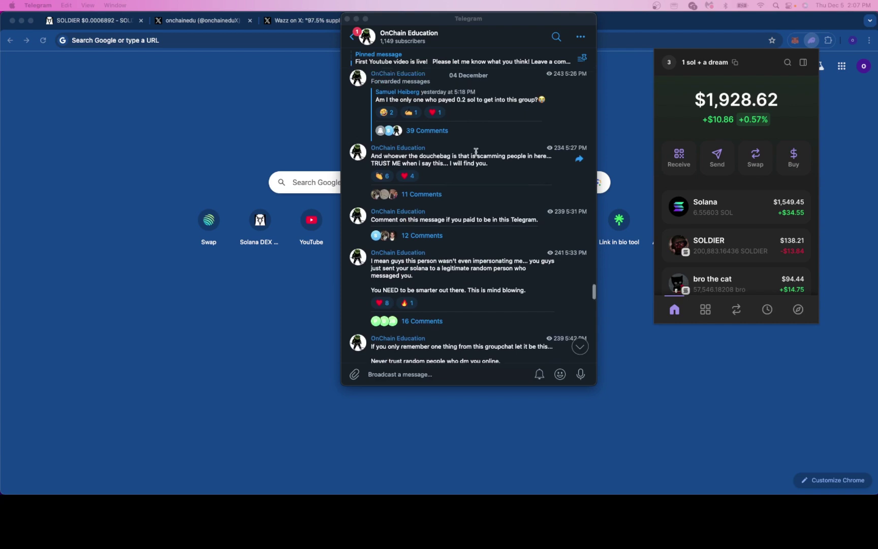
{"action": "scroll", "coordinate": [476, 151], "scroll_direction": "down", "scroll_amount": 20}
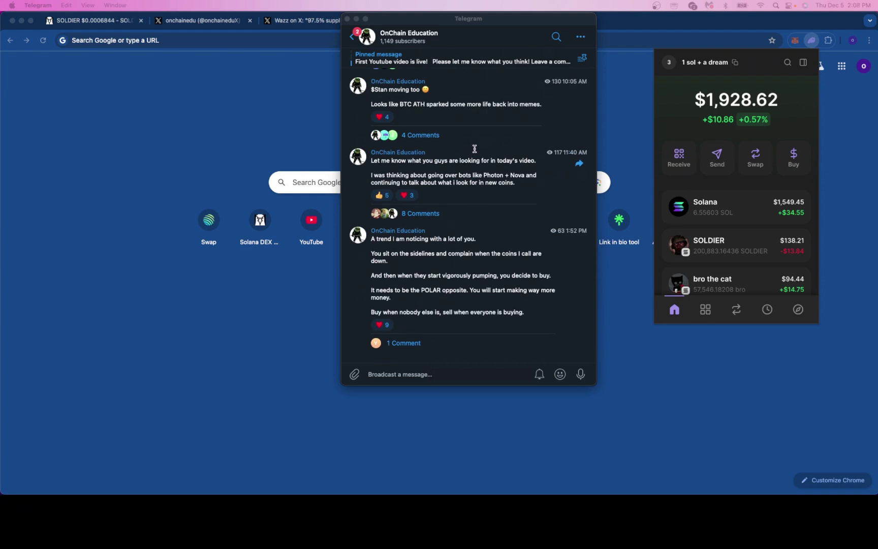
{"action": "scroll", "coordinate": [474, 148], "scroll_direction": "down", "scroll_amount": 1}
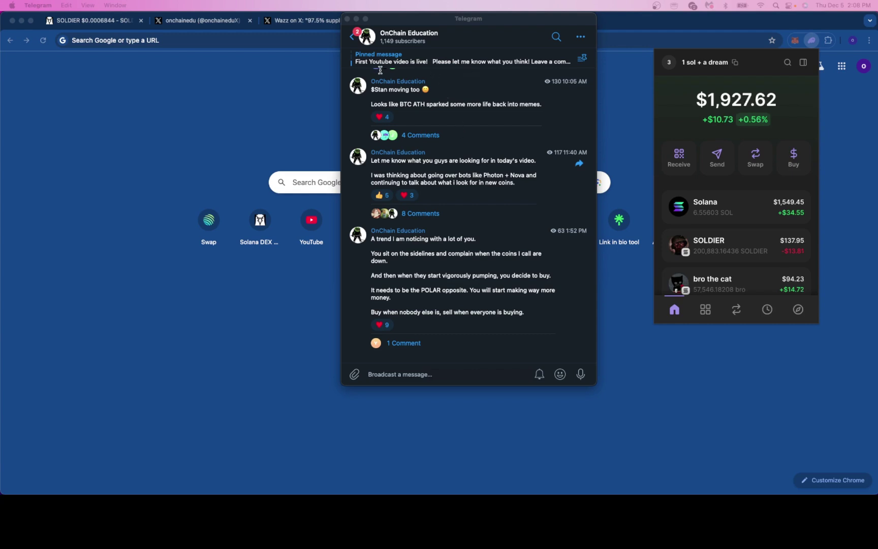
Step: Switch to Chrome and examine the token holdings in the "1 sol + a dream" wallet
{"action": "key", "text": "super+Tab"}
{"action": "left_click", "coordinate": [813, 40]}
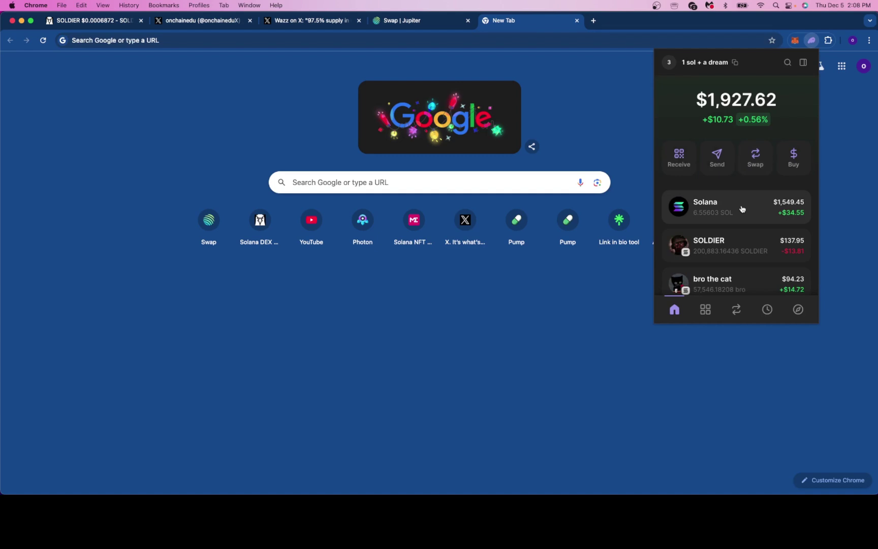
{"action": "scroll", "coordinate": [739, 211], "scroll_direction": "down", "scroll_amount": 2}
{"action": "scroll", "coordinate": [757, 174], "scroll_direction": "up", "scroll_amount": 2}
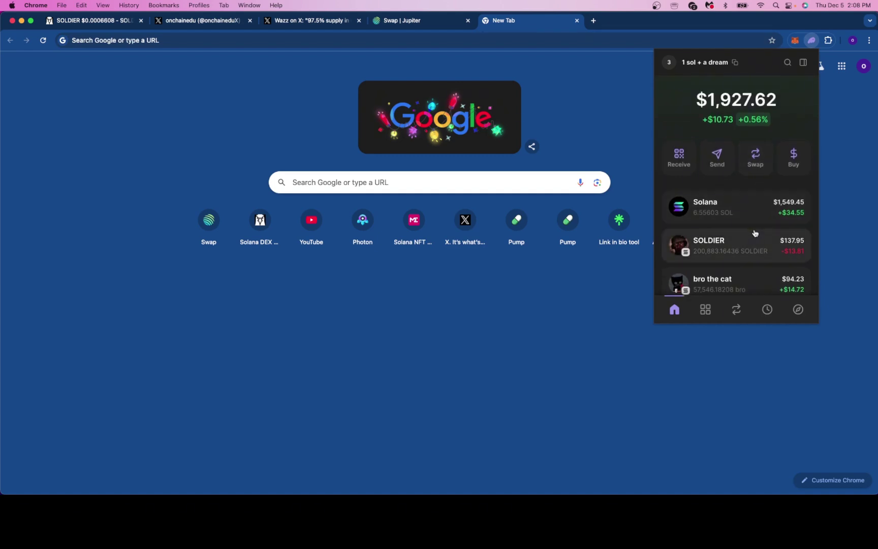
{"action": "scroll", "coordinate": [755, 224], "scroll_direction": "down", "scroll_amount": 3}
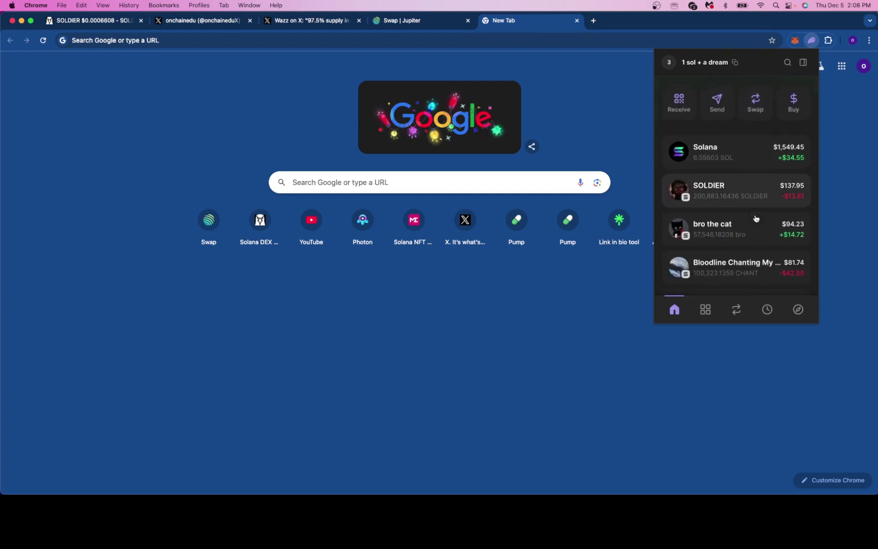
{"action": "scroll", "coordinate": [755, 218], "scroll_direction": "down", "scroll_amount": 1}
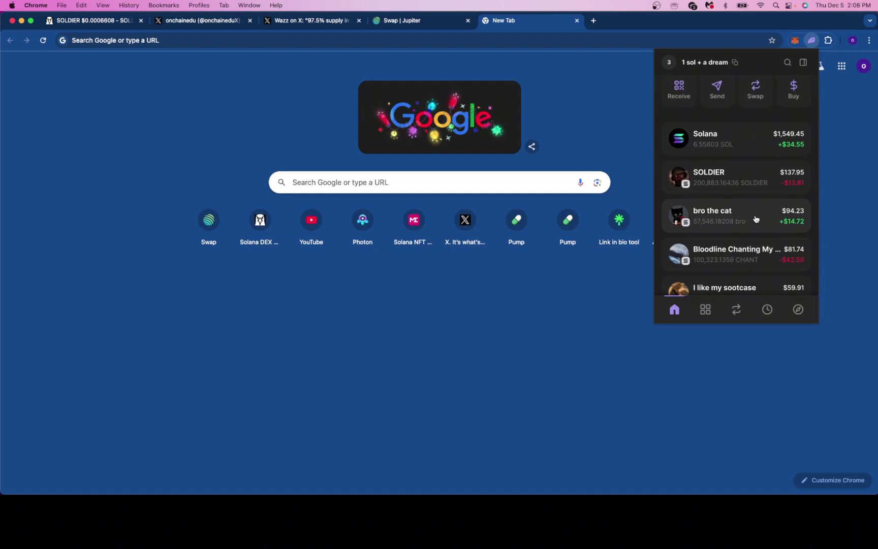
{"action": "scroll", "coordinate": [747, 196], "scroll_direction": "down", "scroll_amount": 2}
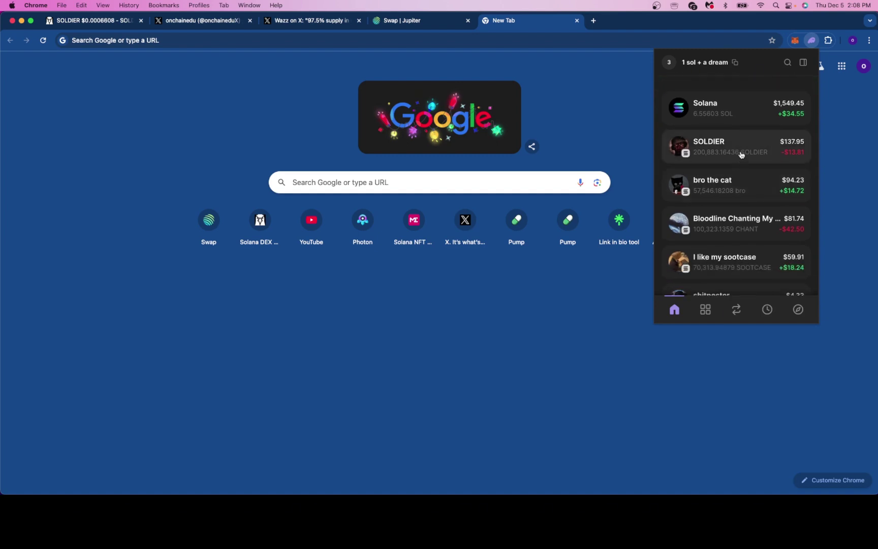
{"action": "scroll", "coordinate": [740, 151], "scroll_direction": "down", "scroll_amount": 2}
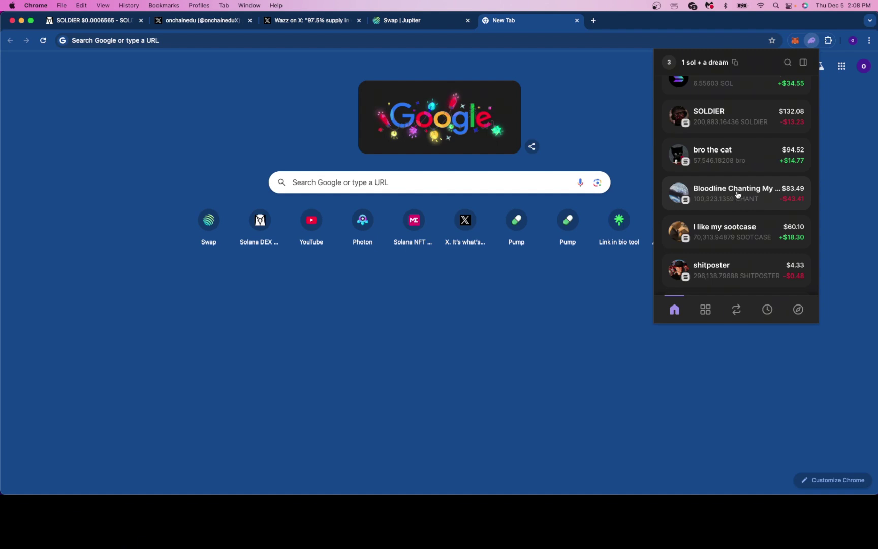
{"action": "scroll", "coordinate": [737, 194], "scroll_direction": "up", "scroll_amount": 1}
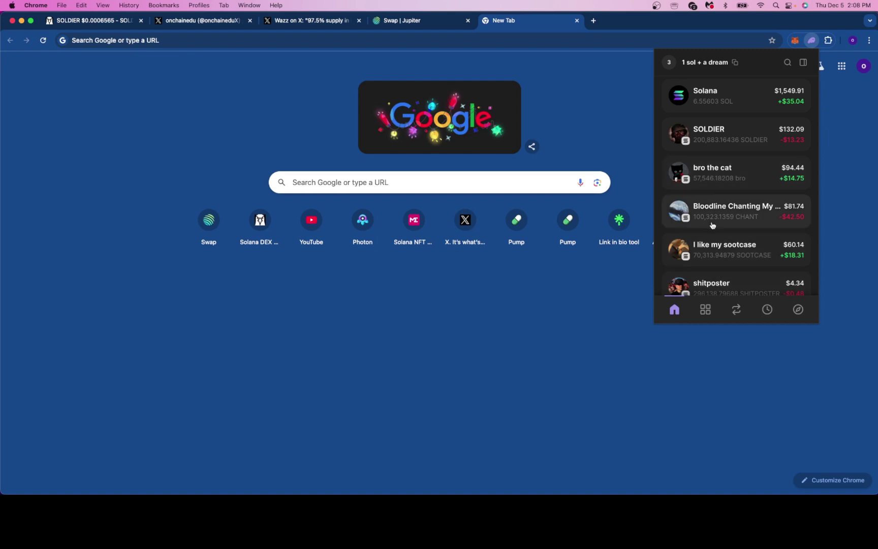
{"action": "scroll", "coordinate": [717, 209], "scroll_direction": "up", "scroll_amount": 3}
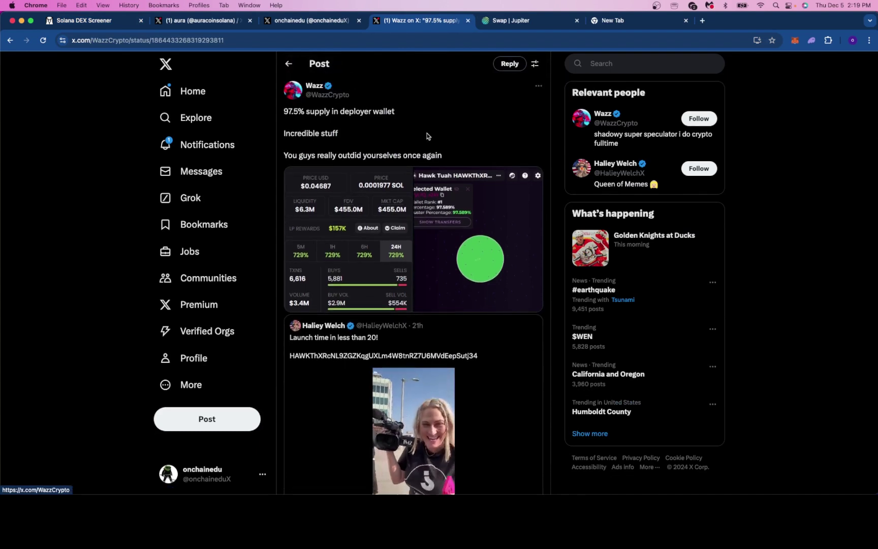
Step: Read the X post about the Hawk Tuah token's deployer wallet supply and the replies beneath it
{"action": "scroll", "coordinate": [417, 178], "scroll_direction": "down", "scroll_amount": 10}
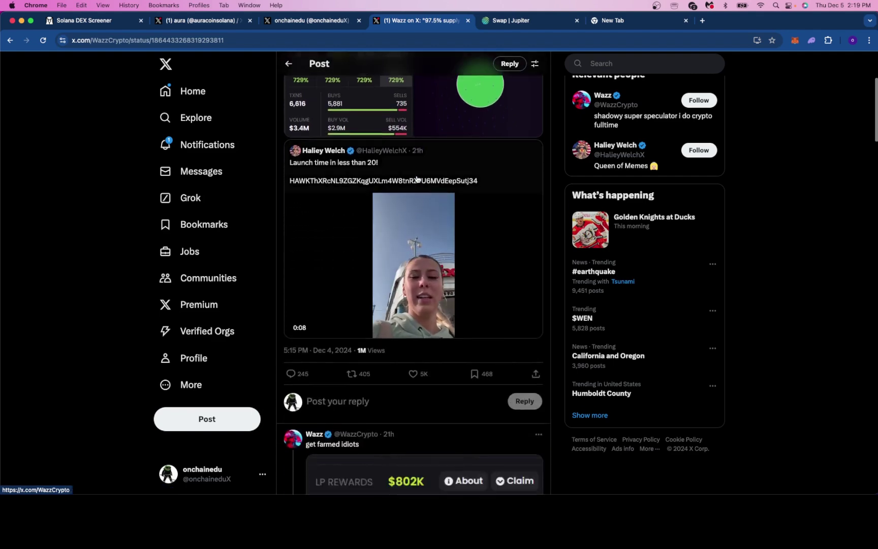
{"action": "scroll", "coordinate": [417, 179], "scroll_direction": "down", "scroll_amount": 2}
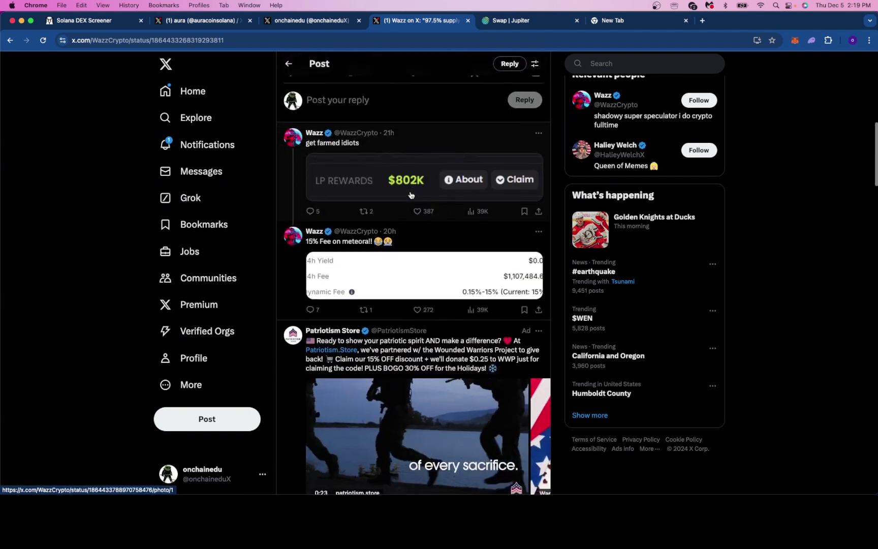
{"action": "scroll", "coordinate": [410, 195], "scroll_direction": "down", "scroll_amount": 1}
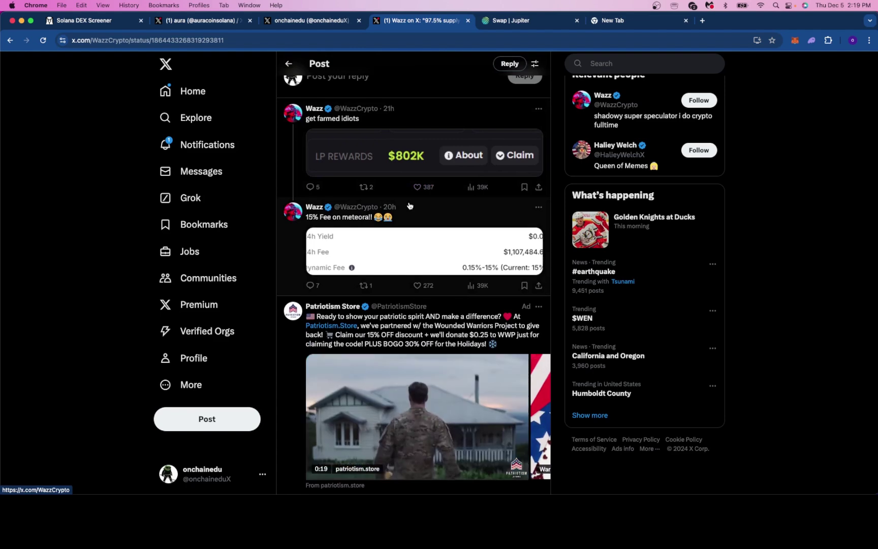
{"action": "scroll", "coordinate": [409, 208], "scroll_direction": "down", "scroll_amount": 1}
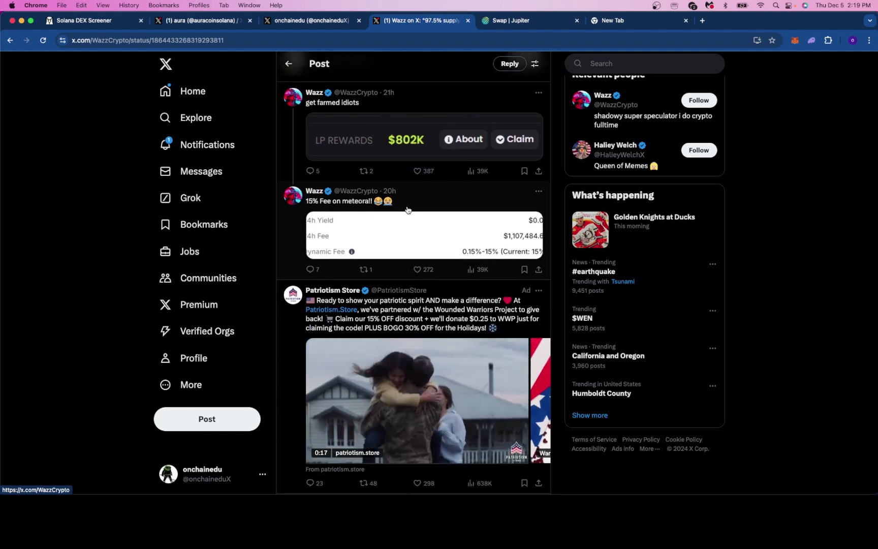
{"action": "scroll", "coordinate": [406, 215], "scroll_direction": "down", "scroll_amount": 1}
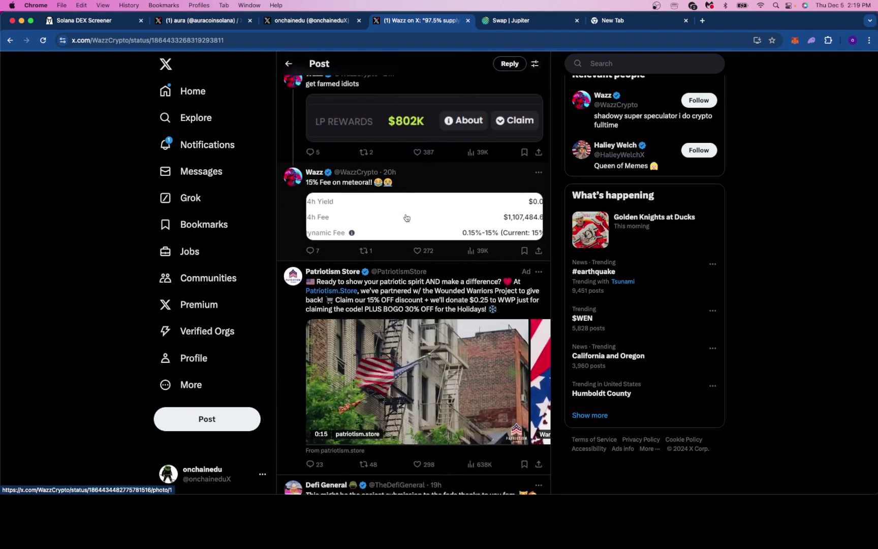
{"action": "scroll", "coordinate": [409, 198], "scroll_direction": "down", "scroll_amount": 2}
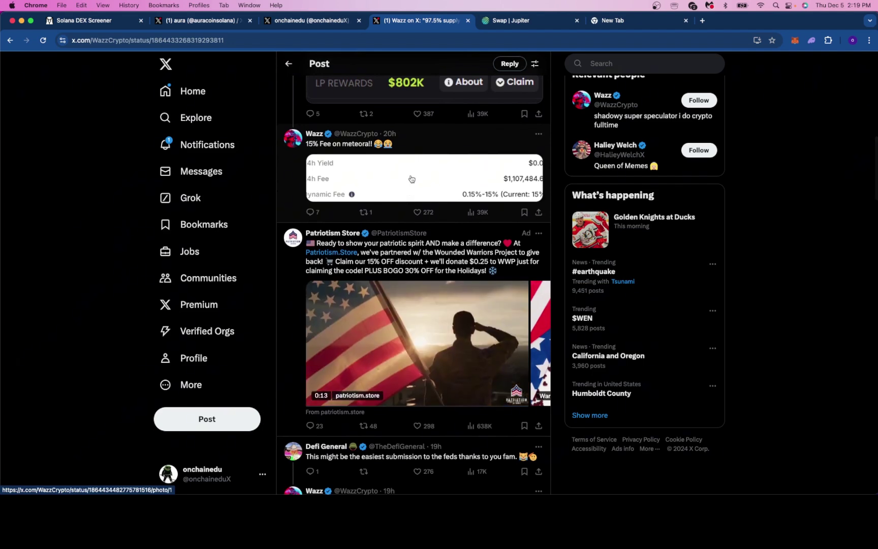
{"action": "scroll", "coordinate": [411, 179], "scroll_direction": "up", "scroll_amount": 5}
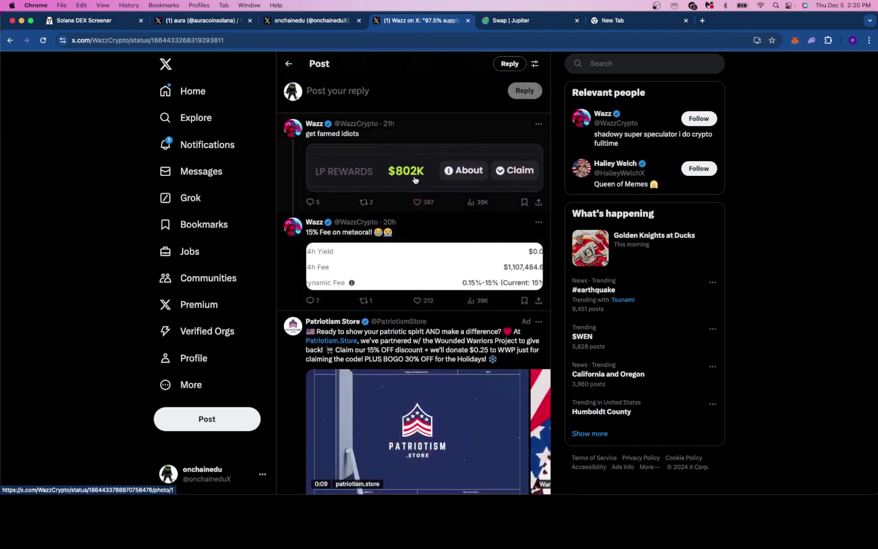
{"action": "scroll", "coordinate": [414, 175], "scroll_direction": "down", "scroll_amount": 15}
{"action": "scroll", "coordinate": [412, 175], "scroll_direction": "down", "scroll_amount": 6}
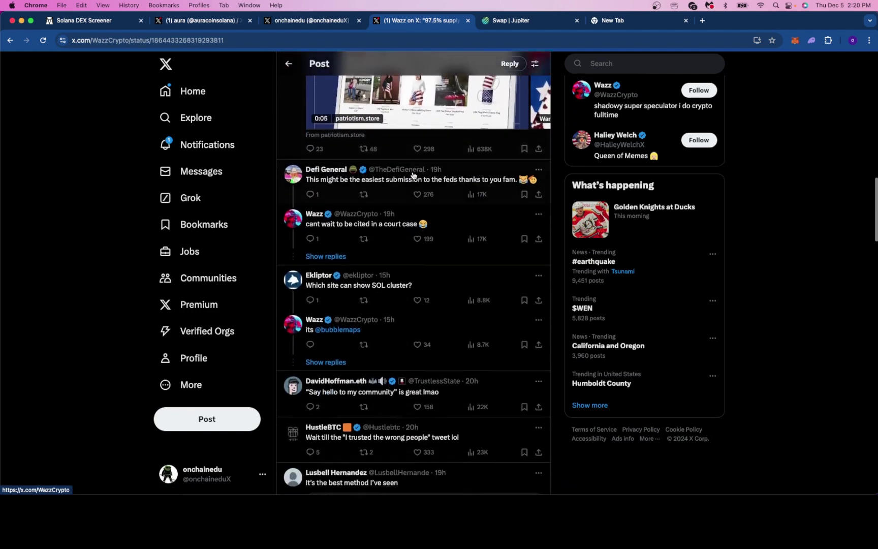
{"action": "scroll", "coordinate": [413, 175], "scroll_direction": "down", "scroll_amount": 2}
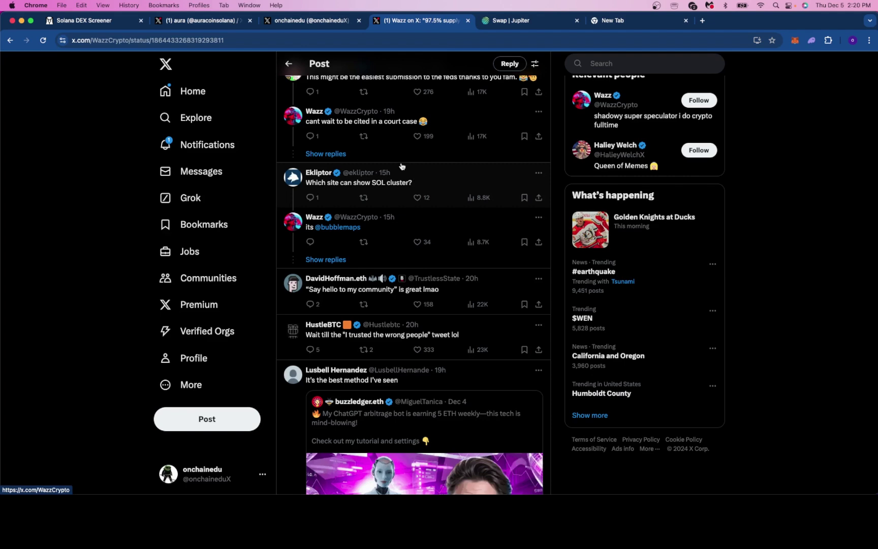
{"action": "scroll", "coordinate": [412, 219], "scroll_direction": "down", "scroll_amount": 2}
{"action": "scroll", "coordinate": [411, 219], "scroll_direction": "down", "scroll_amount": 1}
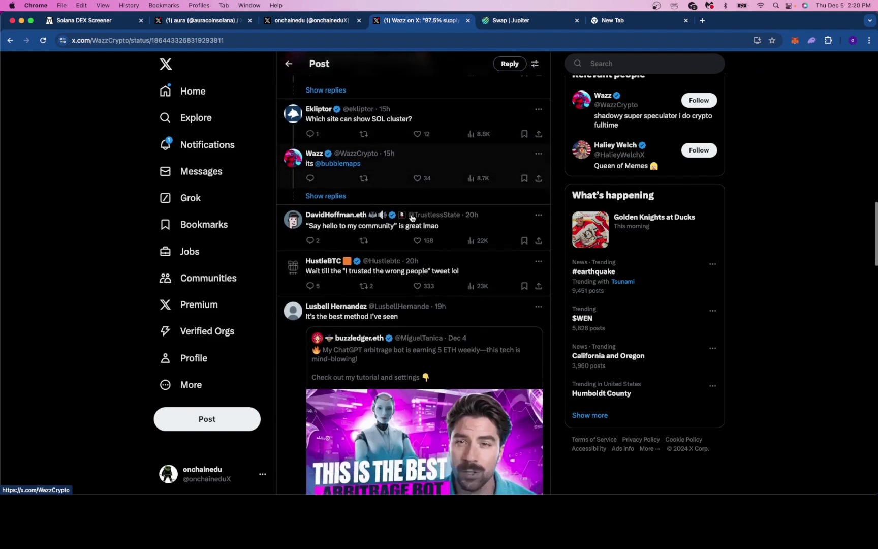
{"action": "scroll", "coordinate": [412, 218], "scroll_direction": "down", "scroll_amount": 10}
{"action": "scroll", "coordinate": [412, 219], "scroll_direction": "down", "scroll_amount": 4}
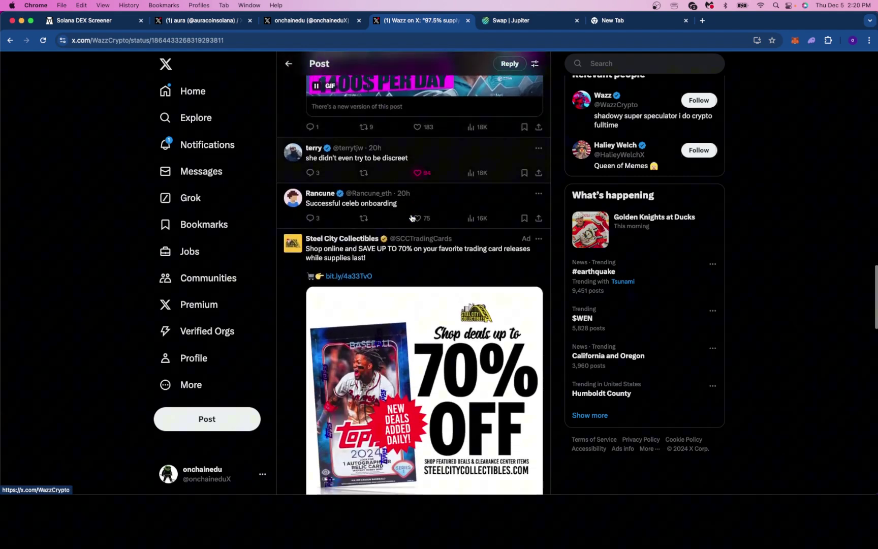
Step: Close the X post and clear the minimum liquidity value in DEX Screener's Solana token filters
{"action": "left_click", "coordinate": [468, 21]}
{"action": "left_click", "coordinate": [97, 22]}
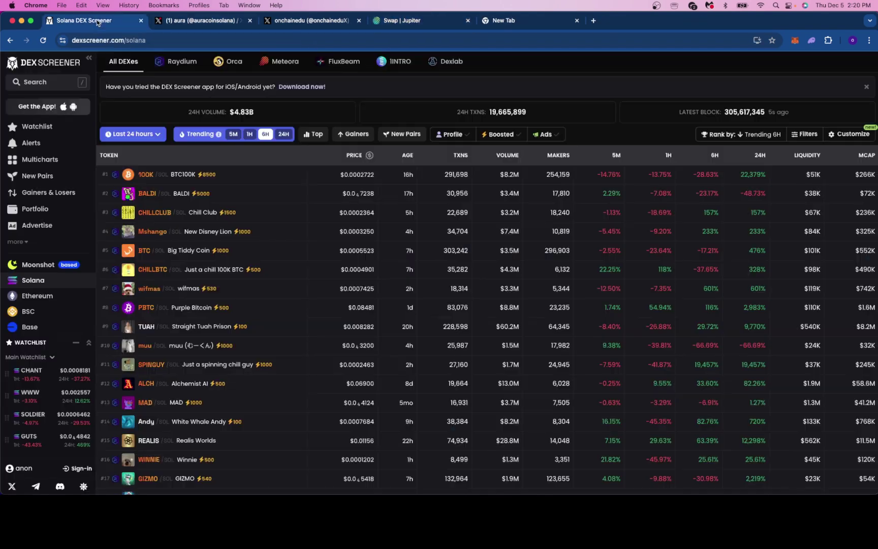
{"action": "left_click", "coordinate": [803, 135]}
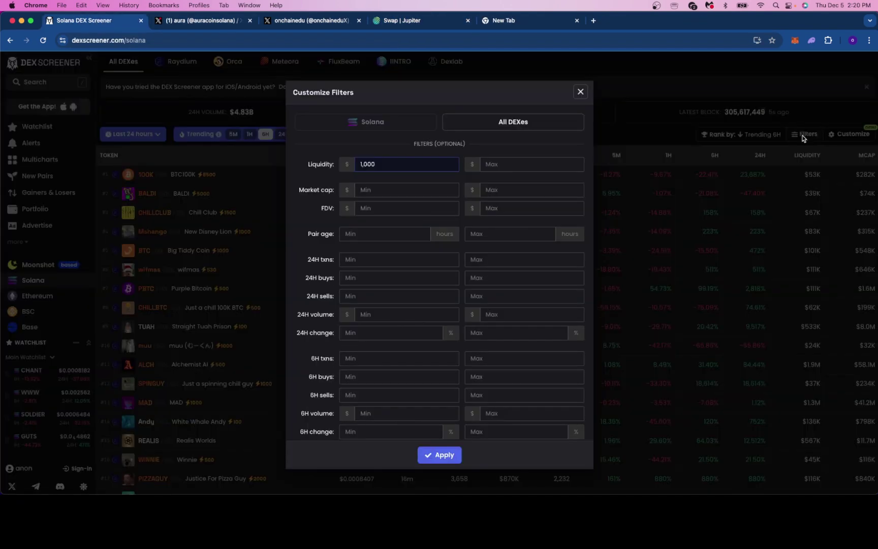
{"action": "left_click", "coordinate": [387, 163]}
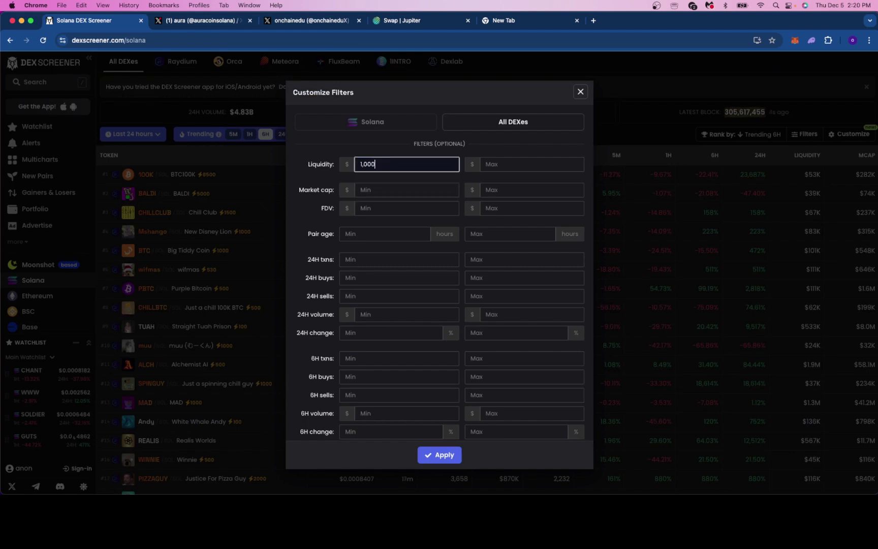
{"action": "key", "text": "BackSpace"}
{"action": "key", "text": "BackSpace"}
{"action": "key", "text": "BackSpace"}
{"action": "key", "text": "BackSpace"}
{"action": "key", "text": "BackSpace"}
Step: Filter the Solana tokens by a minimum market cap of $500,000 and a minimum pair age of 1600 hours
{"action": "left_click", "coordinate": [383, 191]}
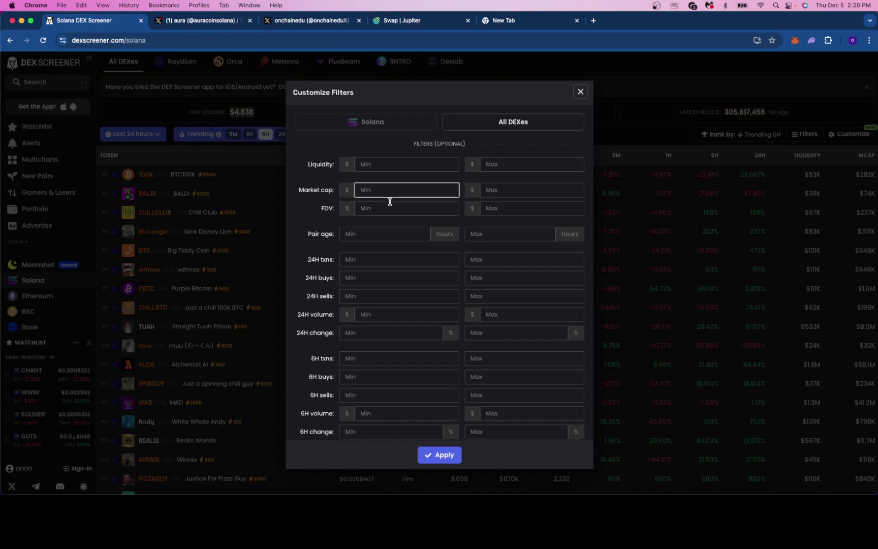
{"action": "type", "text": "500,00"}
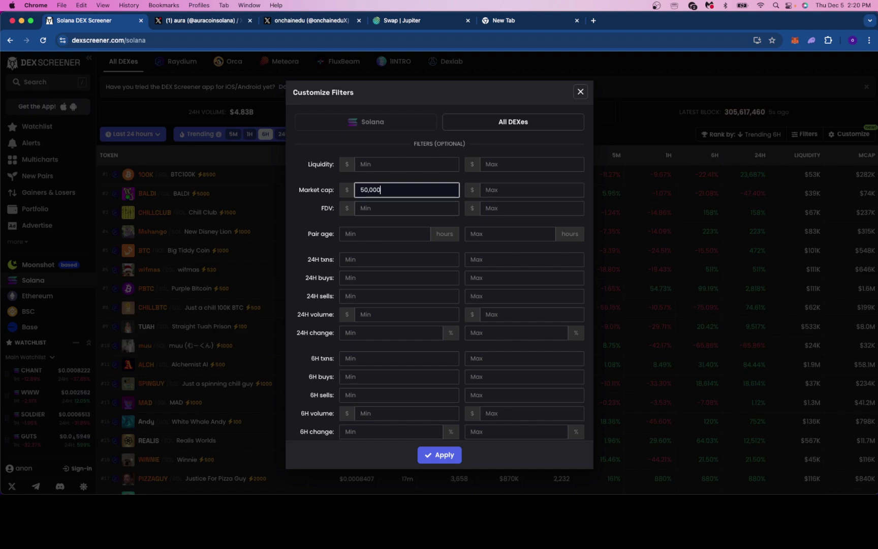
{"action": "type", "text": "0"}
{"action": "left_click", "coordinate": [378, 231]}
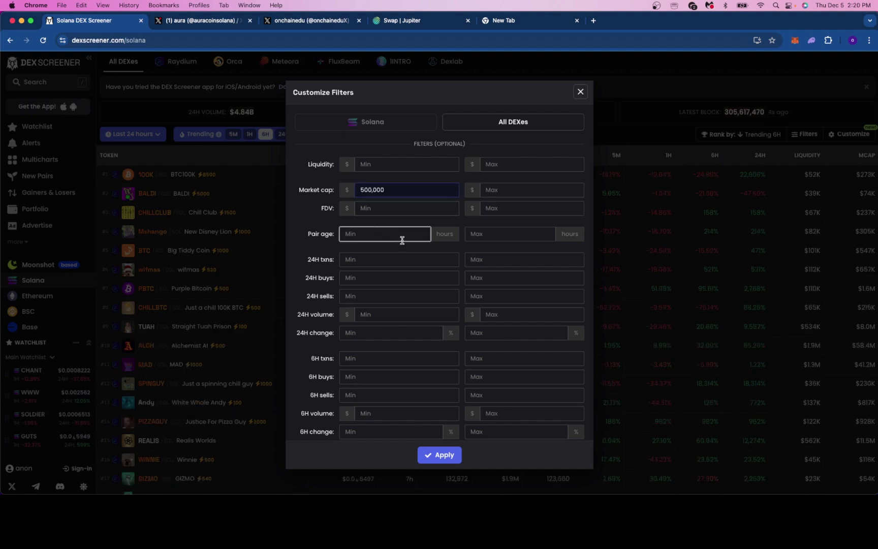
{"action": "type", "text": "1600"}
{"action": "left_click", "coordinate": [439, 455]}
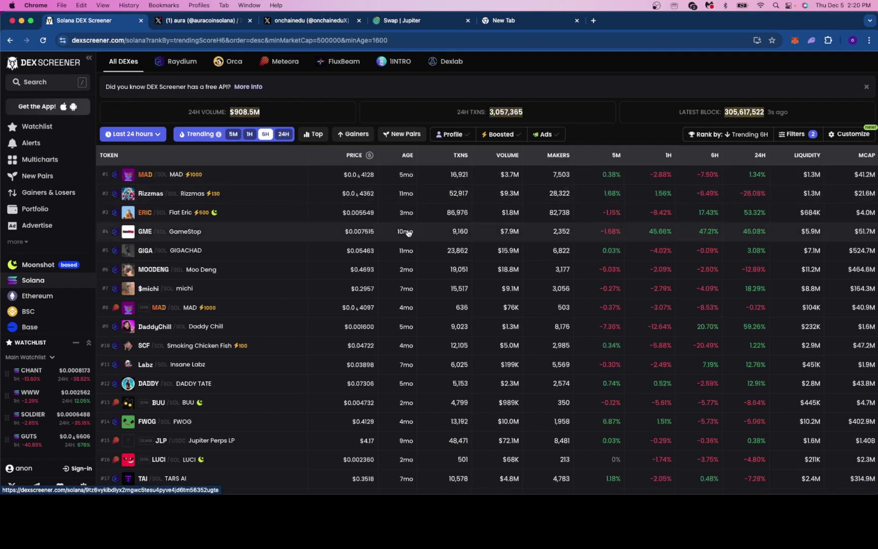
Step: Look through the filtered Solana tokens, comparing age, volume and market cap, and open the aura/SOL pair
{"action": "scroll", "coordinate": [407, 244], "scroll_direction": "down", "scroll_amount": 1}
{"action": "scroll", "coordinate": [408, 255], "scroll_direction": "down", "scroll_amount": 1}
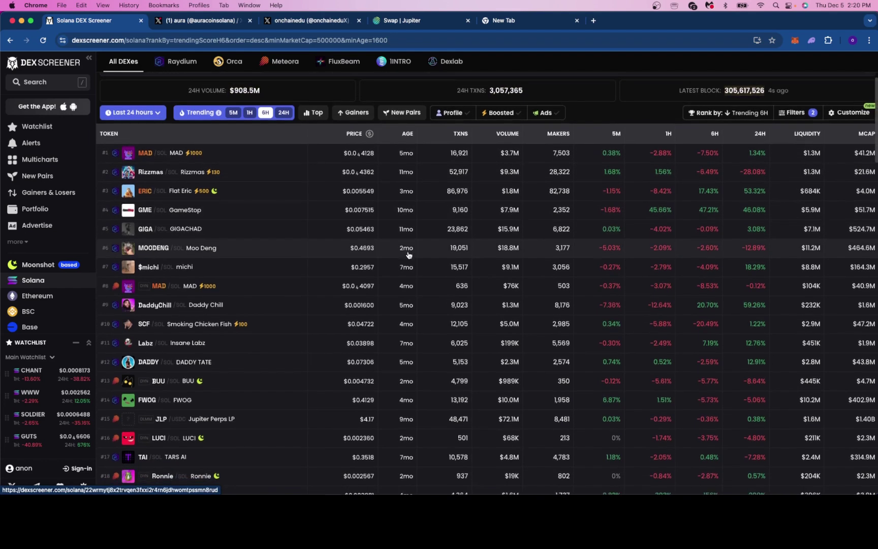
{"action": "scroll", "coordinate": [406, 236], "scroll_direction": "down", "scroll_amount": 1}
{"action": "scroll", "coordinate": [407, 234], "scroll_direction": "down", "scroll_amount": 3}
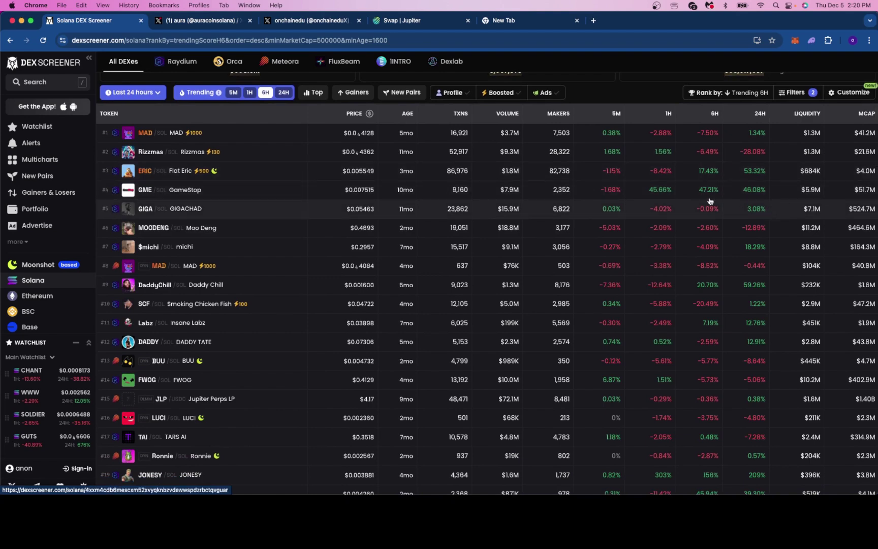
{"action": "scroll", "coordinate": [368, 222], "scroll_direction": "down", "scroll_amount": 5}
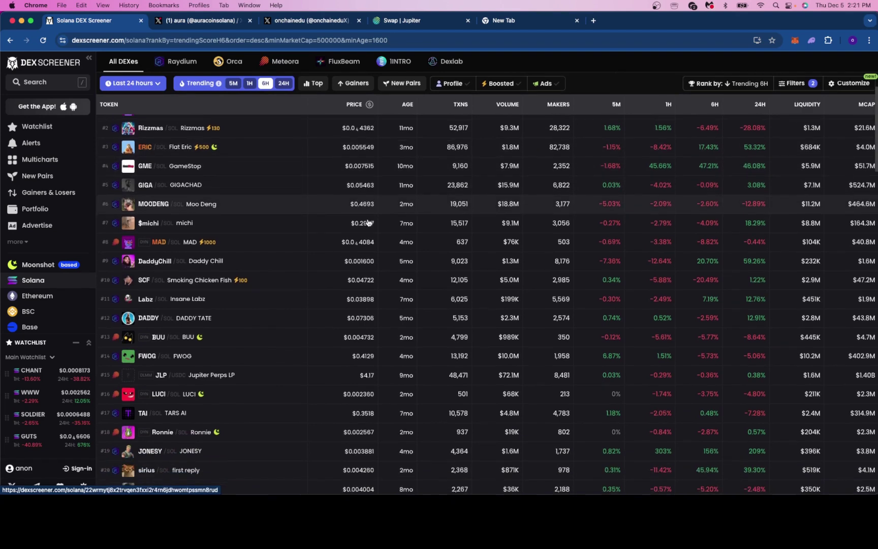
{"action": "scroll", "coordinate": [368, 222], "scroll_direction": "down", "scroll_amount": 10}
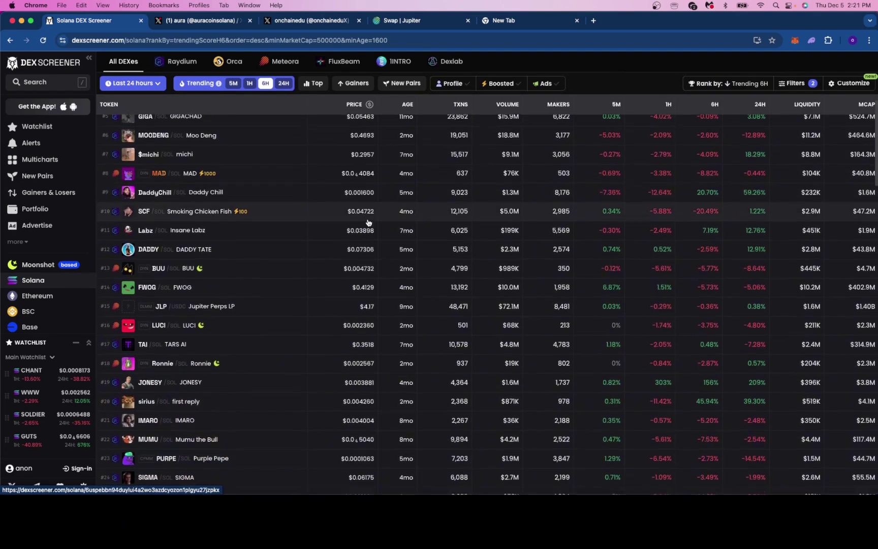
{"action": "scroll", "coordinate": [368, 222], "scroll_direction": "down", "scroll_amount": 12}
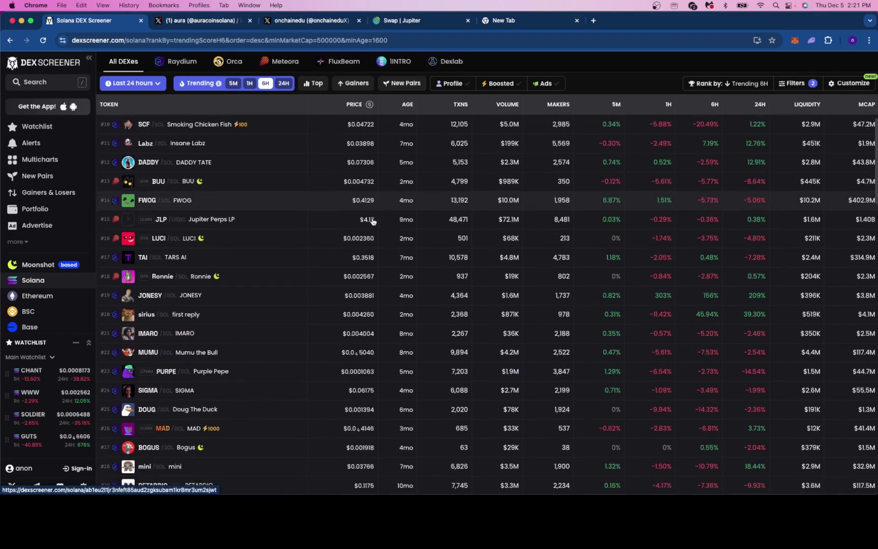
{"action": "scroll", "coordinate": [372, 222], "scroll_direction": "down", "scroll_amount": 15}
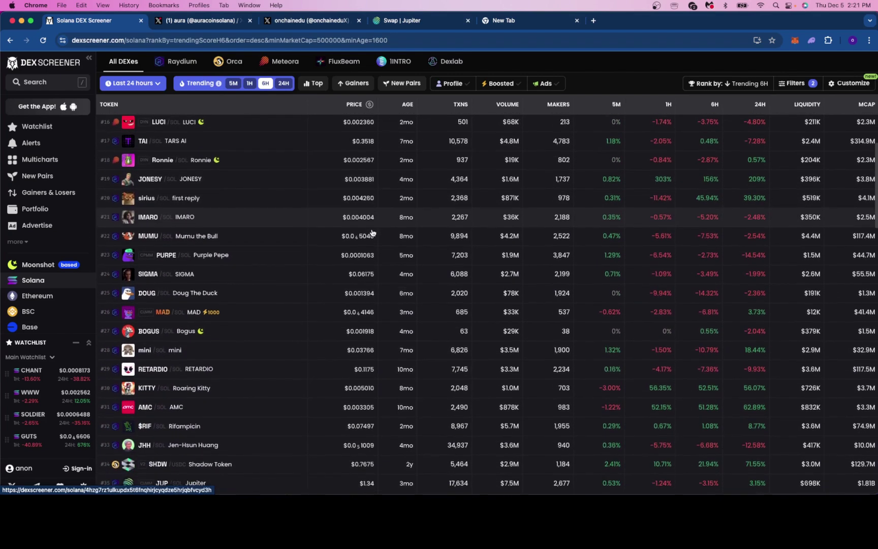
{"action": "scroll", "coordinate": [371, 232], "scroll_direction": "down", "scroll_amount": 1}
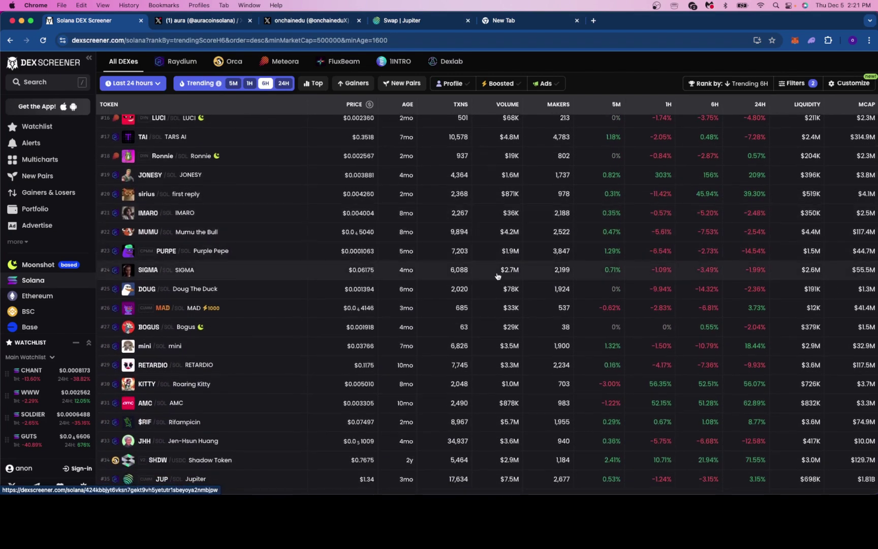
{"action": "scroll", "coordinate": [465, 275], "scroll_direction": "down", "scroll_amount": 8}
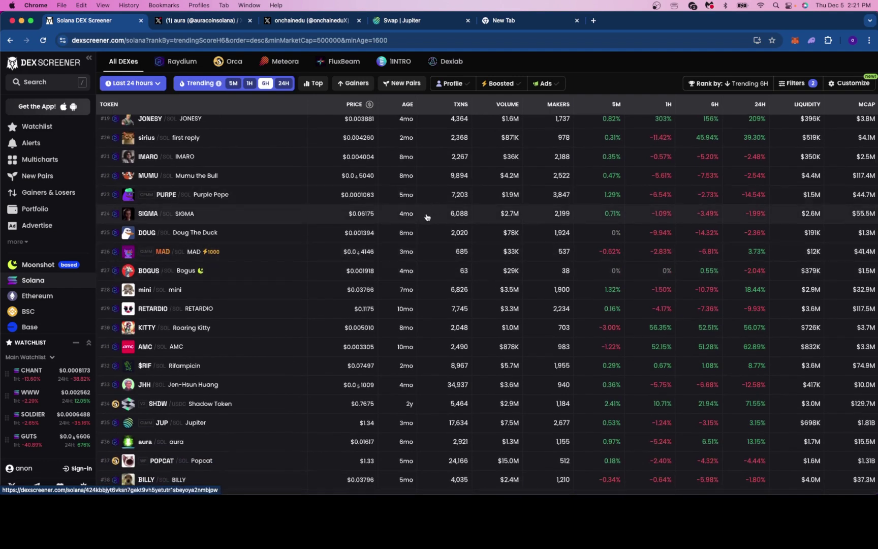
{"action": "scroll", "coordinate": [398, 219], "scroll_direction": "down", "scroll_amount": 5}
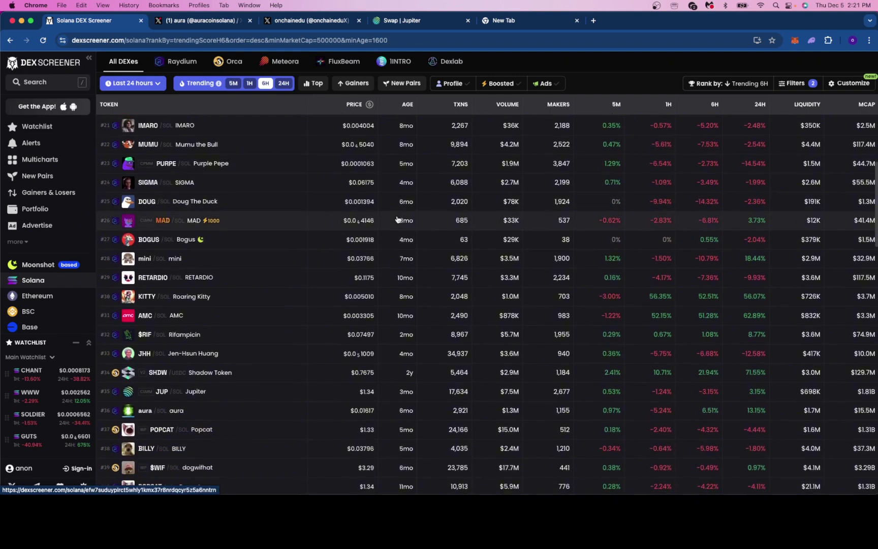
{"action": "scroll", "coordinate": [388, 259], "scroll_direction": "down", "scroll_amount": 7}
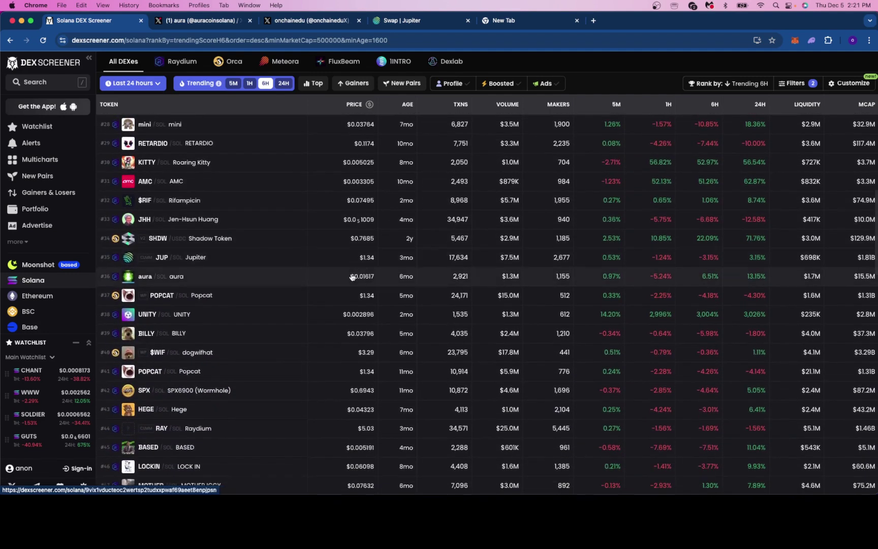
{"action": "left_click", "coordinate": [352, 277]}
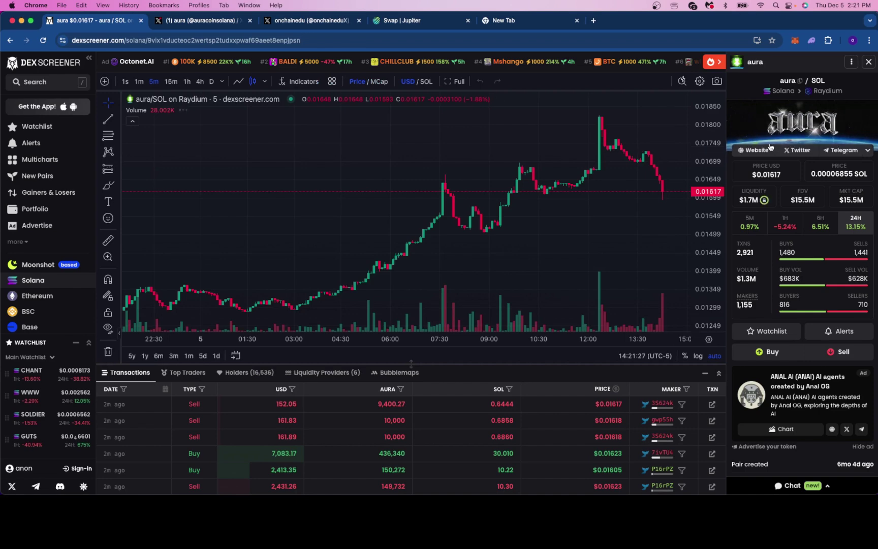
Step: Open the aura token's X profile, close the duplicate tab and read the account's pinned and recent posts
{"action": "left_click", "coordinate": [793, 150]}
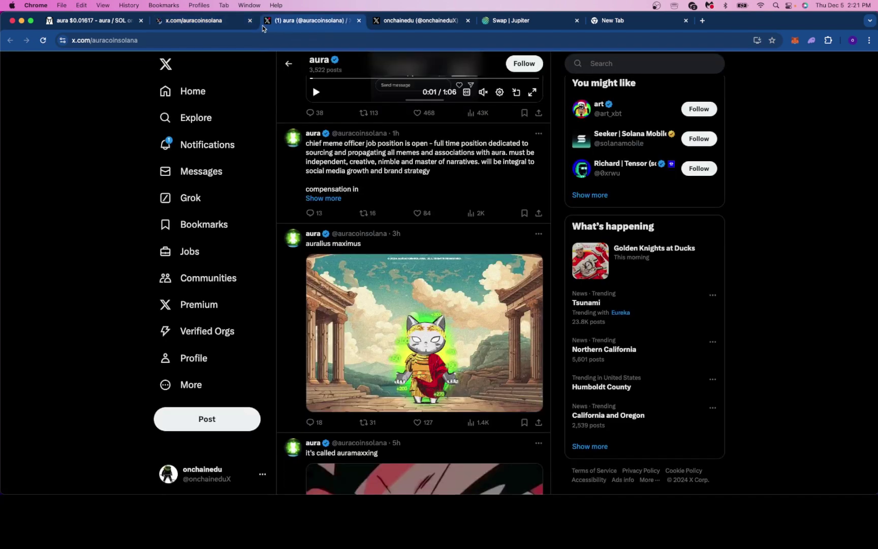
{"action": "left_click", "coordinate": [249, 20]}
{"action": "scroll", "coordinate": [415, 266], "scroll_direction": "up", "scroll_amount": 5}
{"action": "scroll", "coordinate": [415, 267], "scroll_direction": "up", "scroll_amount": 5}
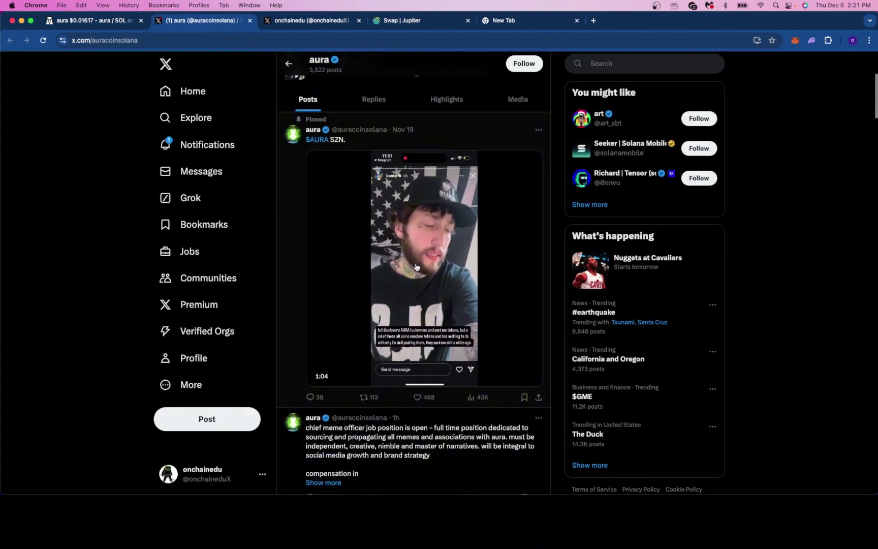
{"action": "scroll", "coordinate": [415, 267], "scroll_direction": "down", "scroll_amount": 10}
{"action": "scroll", "coordinate": [416, 267], "scroll_direction": "down", "scroll_amount": 5}
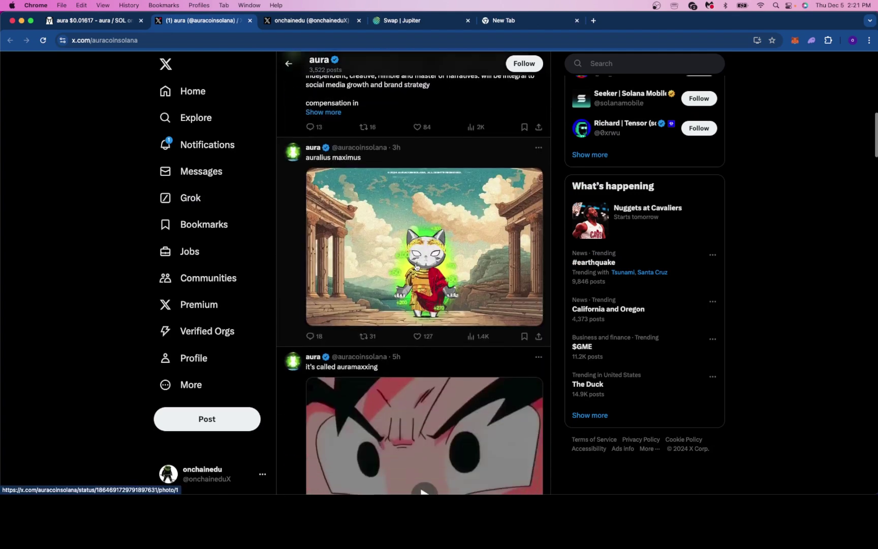
{"action": "scroll", "coordinate": [416, 267], "scroll_direction": "down", "scroll_amount": 8}
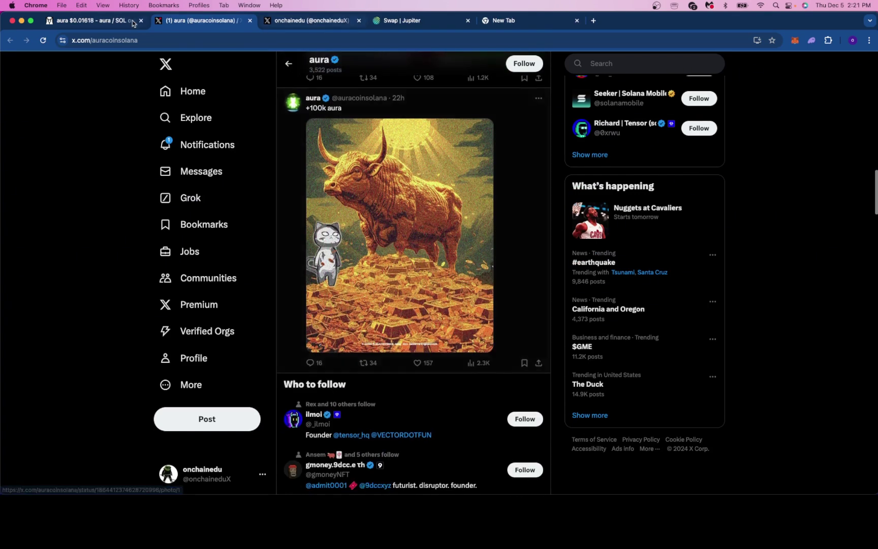
Step: Return to the aura/SOL pair and examine its price history from June to December on the 2-hour chart
{"action": "left_click", "coordinate": [112, 24]}
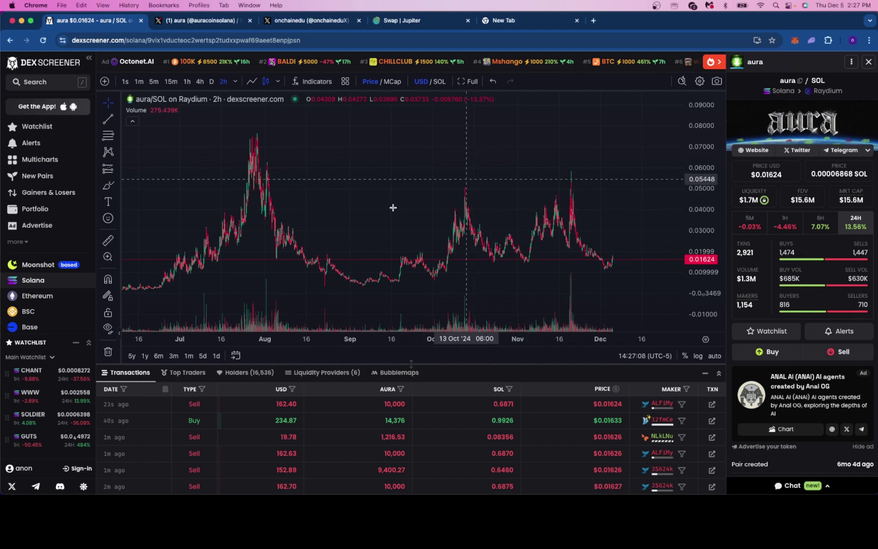
{"action": "scroll", "coordinate": [392, 207], "scroll_direction": "left", "scroll_amount": 3}
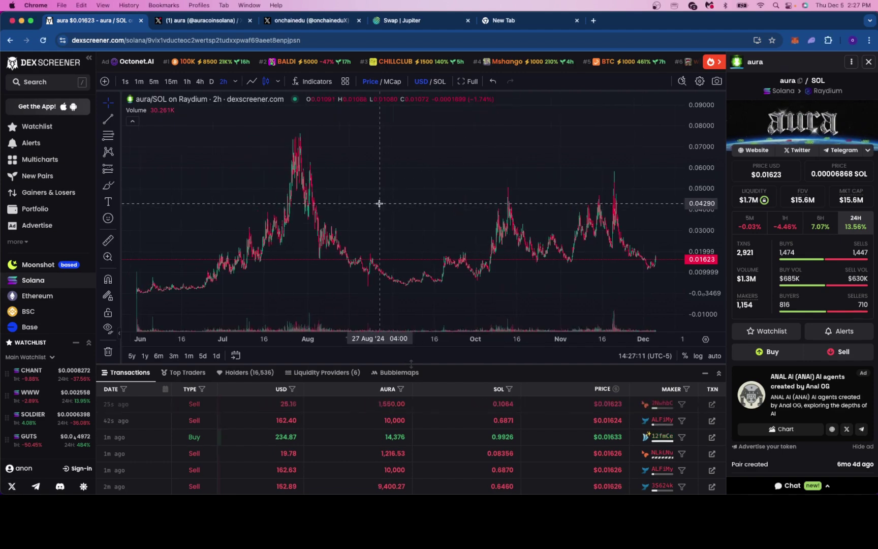
{"action": "scroll", "coordinate": [379, 203], "scroll_direction": "left", "scroll_amount": 2}
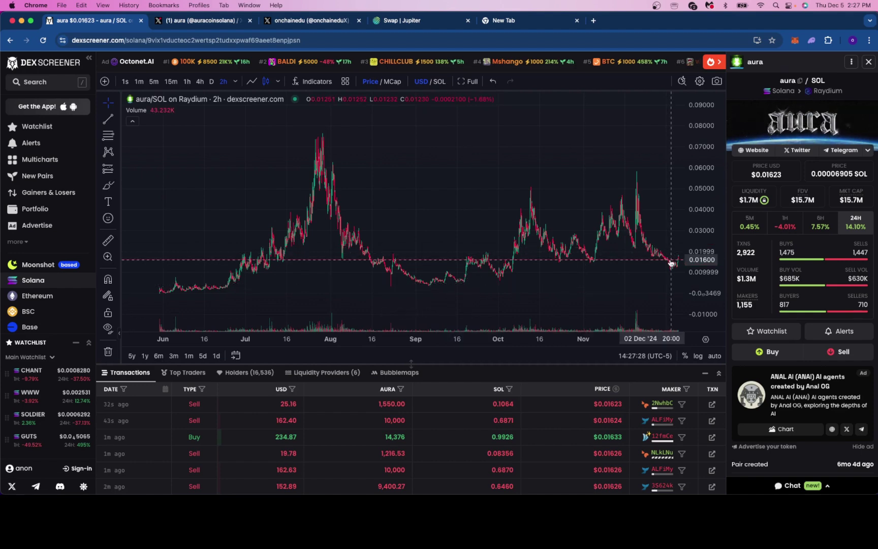
{"action": "scroll", "coordinate": [670, 262], "scroll_direction": "right", "scroll_amount": 5}
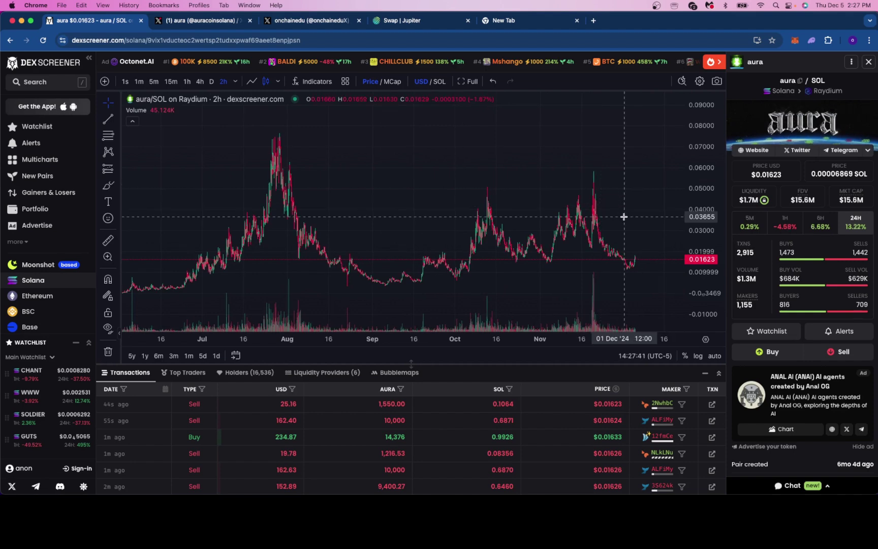
{"action": "scroll", "coordinate": [623, 216], "scroll_direction": "right", "scroll_amount": 3}
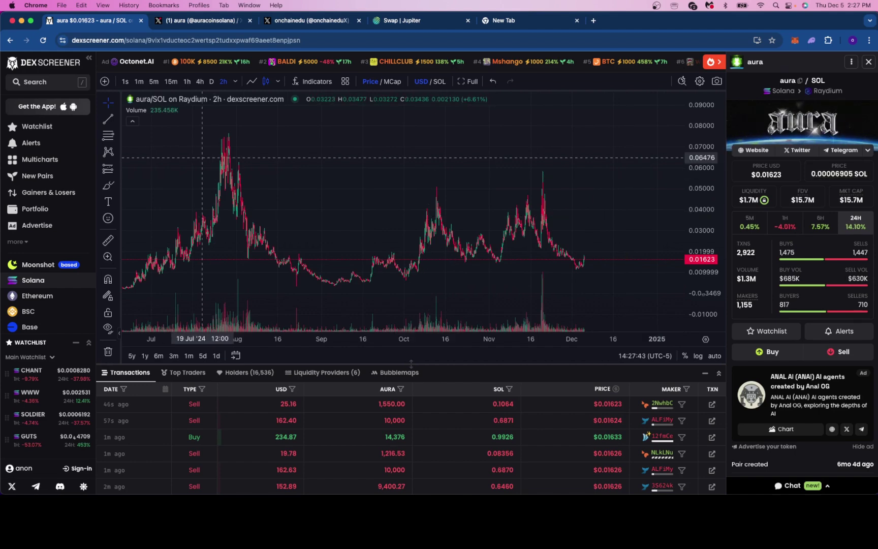
Step: Go back to the filtered Solana token list and look through the lower-ranked tokens down to STAN
{"action": "key", "text": "super+bracketleft"}
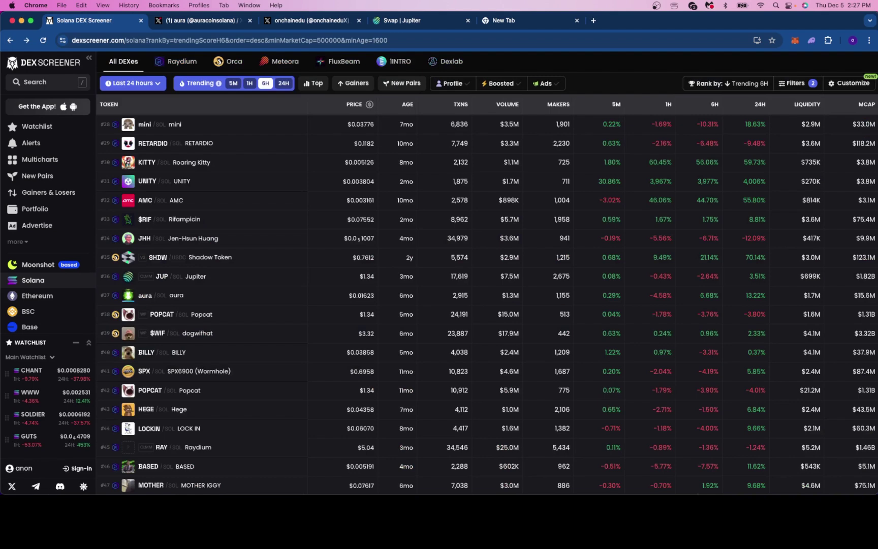
{"action": "scroll", "coordinate": [294, 306], "scroll_direction": "down", "scroll_amount": 5}
{"action": "scroll", "coordinate": [293, 306], "scroll_direction": "down", "scroll_amount": 5}
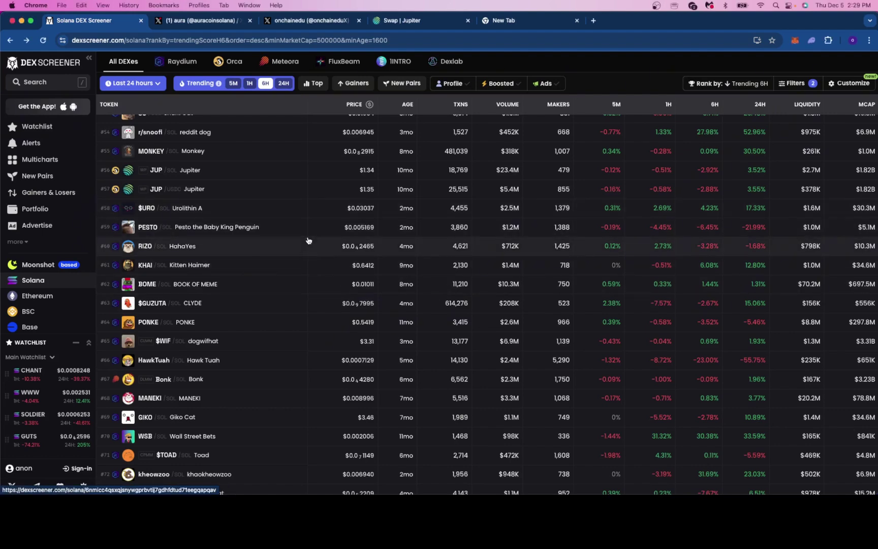
{"action": "scroll", "coordinate": [307, 247], "scroll_direction": "down", "scroll_amount": 3}
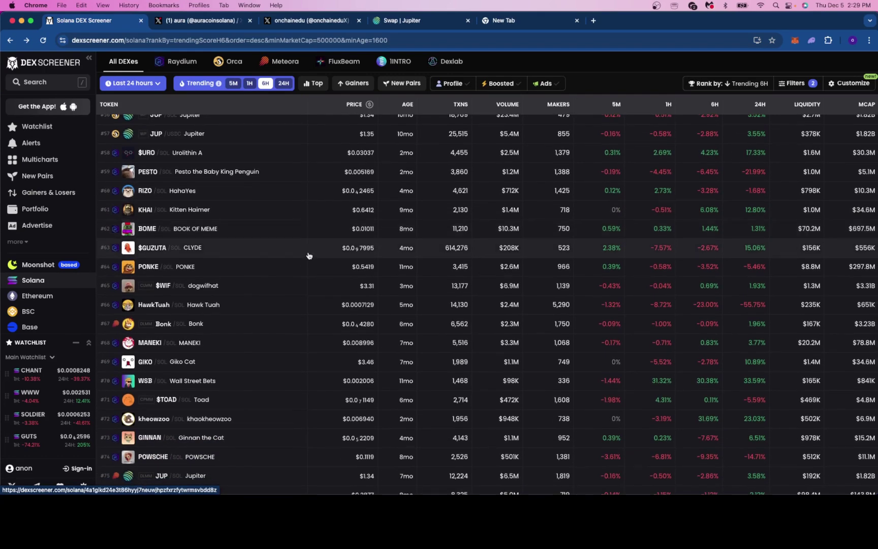
{"action": "scroll", "coordinate": [308, 255], "scroll_direction": "down", "scroll_amount": 3}
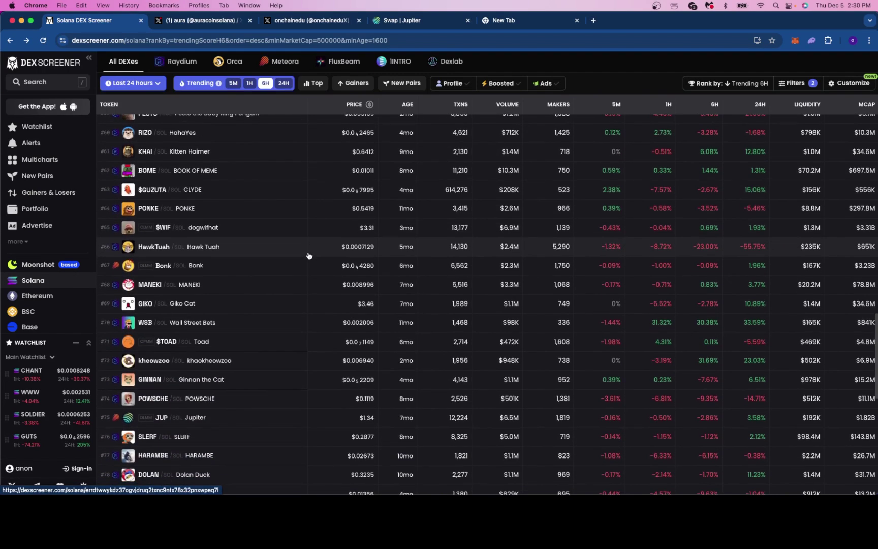
{"action": "scroll", "coordinate": [308, 255], "scroll_direction": "down", "scroll_amount": 2}
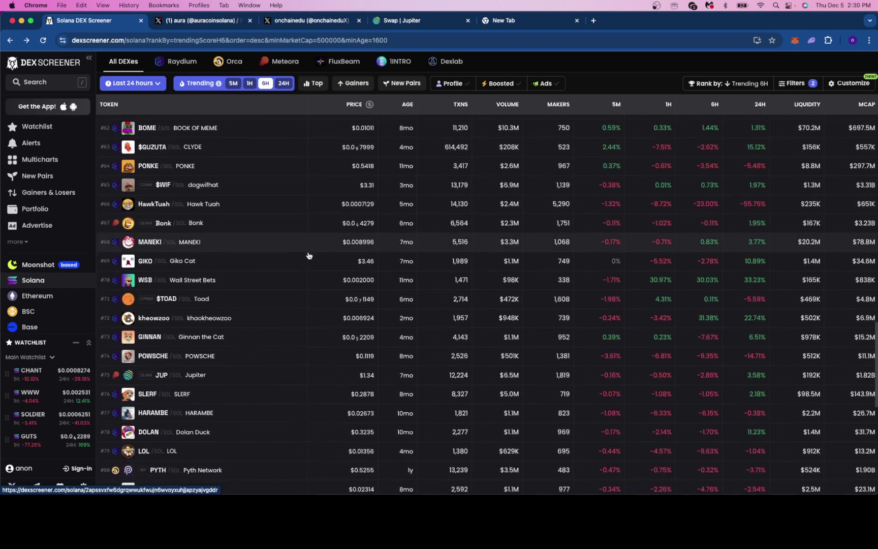
{"action": "scroll", "coordinate": [308, 256], "scroll_direction": "down", "scroll_amount": 1}
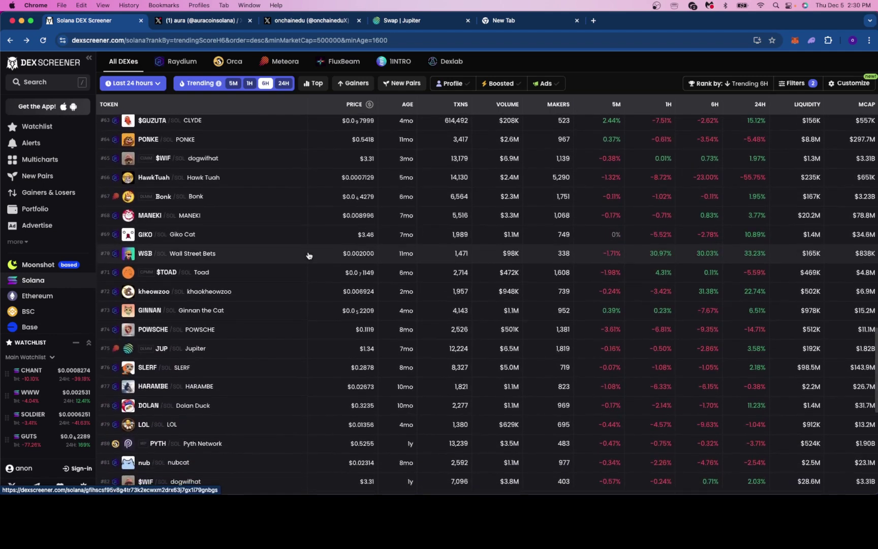
{"action": "scroll", "coordinate": [309, 256], "scroll_direction": "down", "scroll_amount": 2}
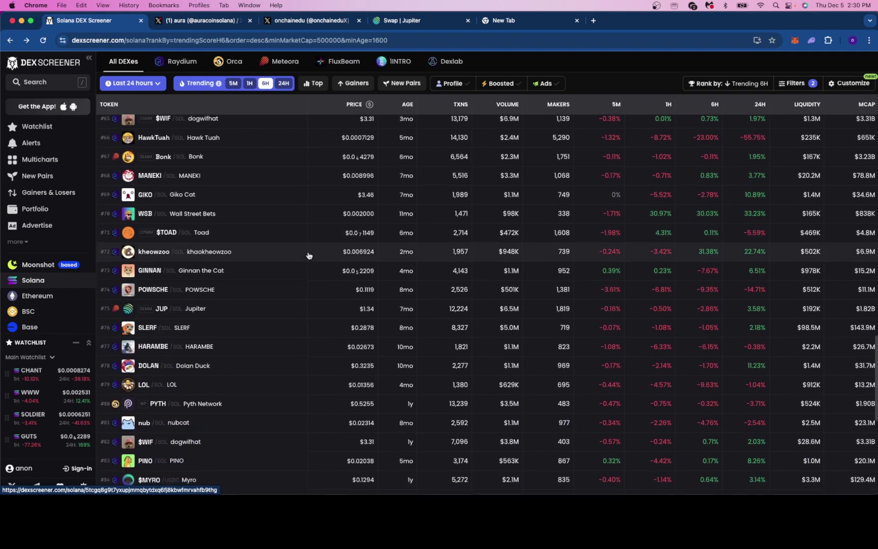
{"action": "scroll", "coordinate": [308, 255], "scroll_direction": "down", "scroll_amount": 1}
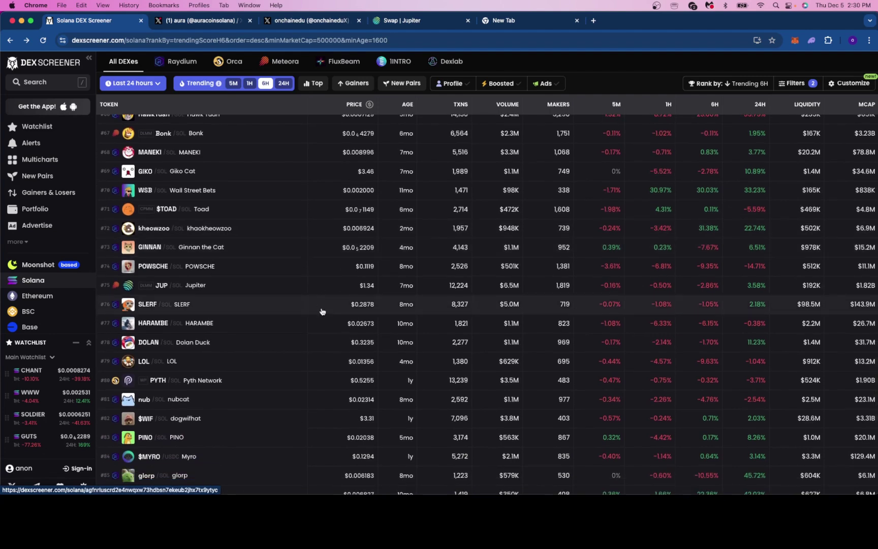
{"action": "scroll", "coordinate": [315, 325], "scroll_direction": "down", "scroll_amount": 2}
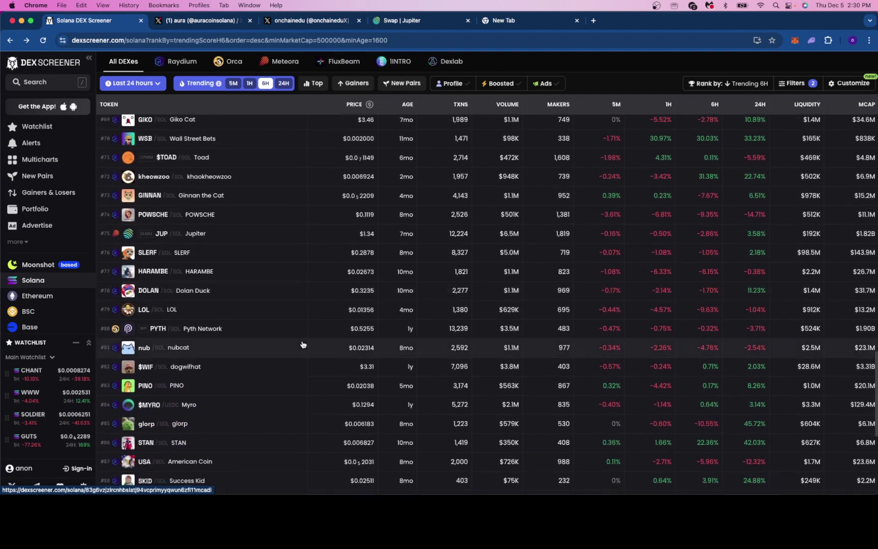
{"action": "scroll", "coordinate": [302, 357], "scroll_direction": "down", "scroll_amount": 4}
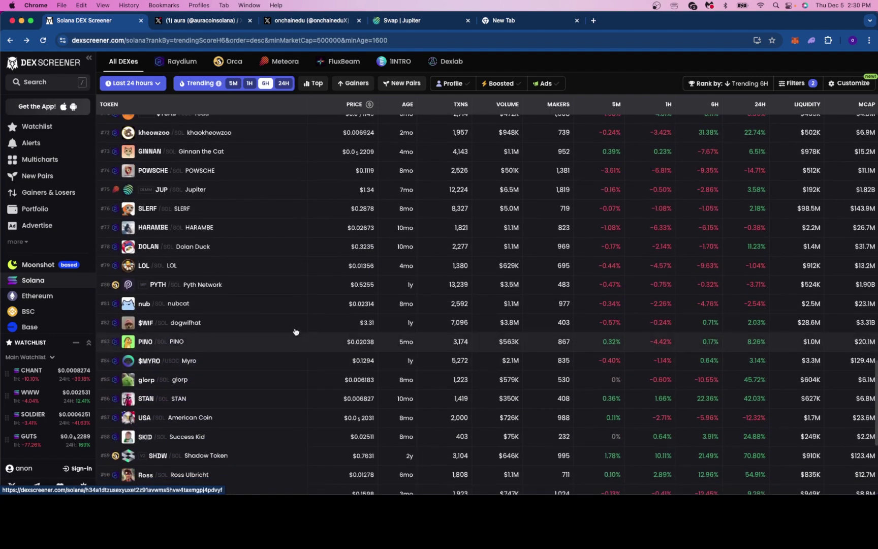
{"action": "scroll", "coordinate": [294, 331], "scroll_direction": "down", "scroll_amount": 3}
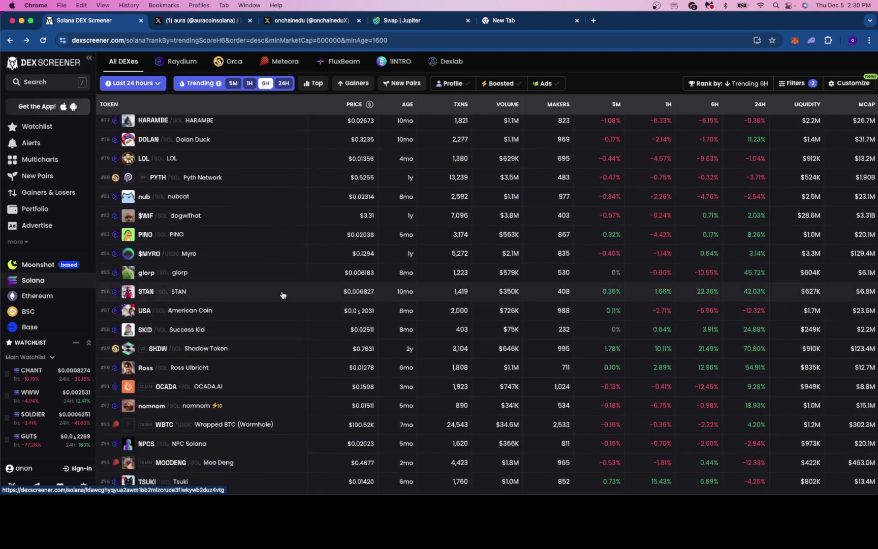
Step: Open the STAN/SOL pair and examine its price history on the 5-minute chart
{"action": "left_click", "coordinate": [271, 294]}
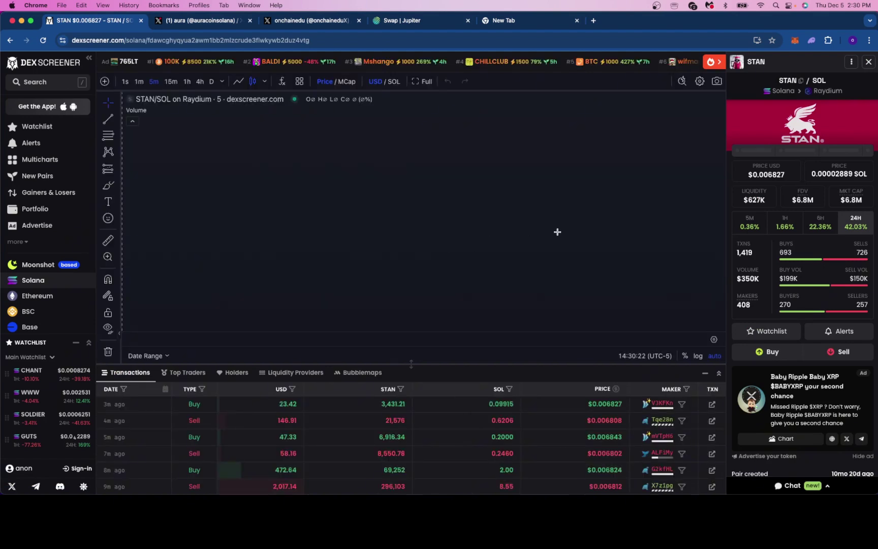
{"action": "scroll", "coordinate": [557, 232], "scroll_direction": "down", "scroll_amount": 5}
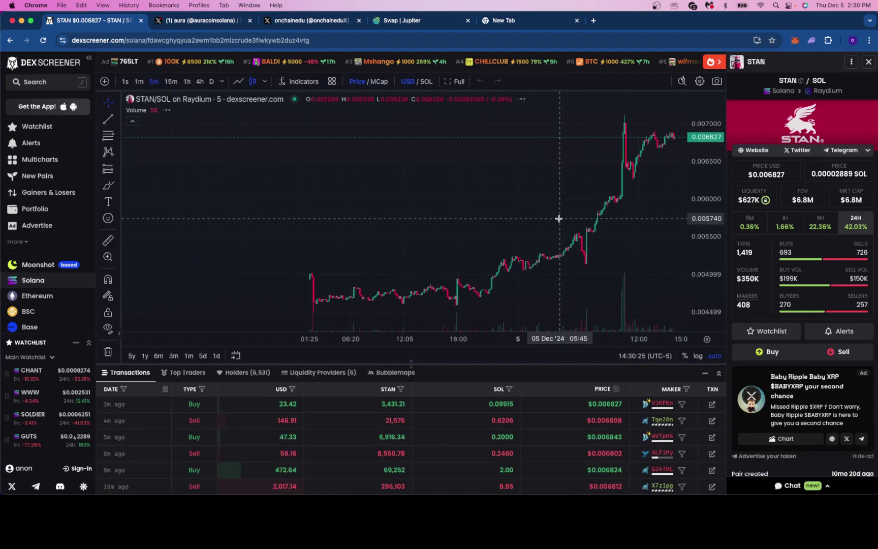
{"action": "scroll", "coordinate": [454, 300], "scroll_direction": "down", "scroll_amount": 5}
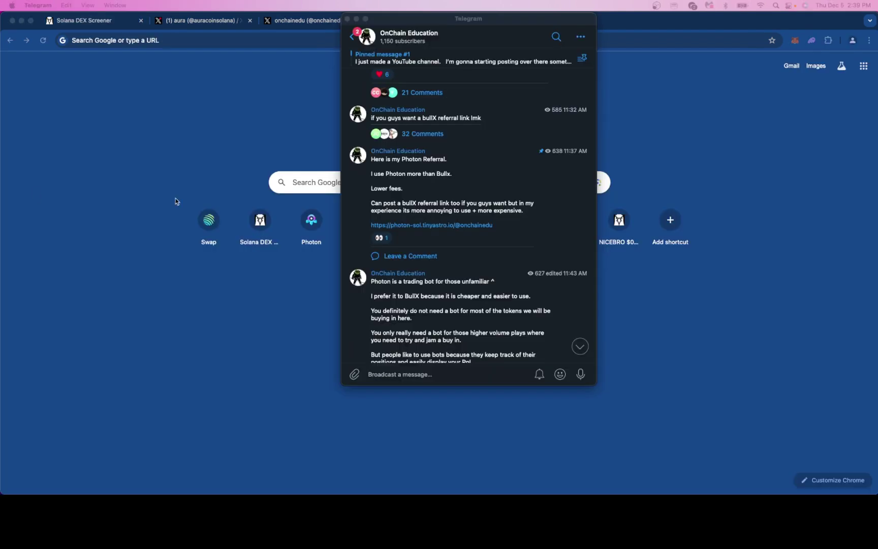
Step: Switch to Telegram and open the Photon referral link posted in the OnChain Education channel
{"action": "left_click", "coordinate": [478, 225]}
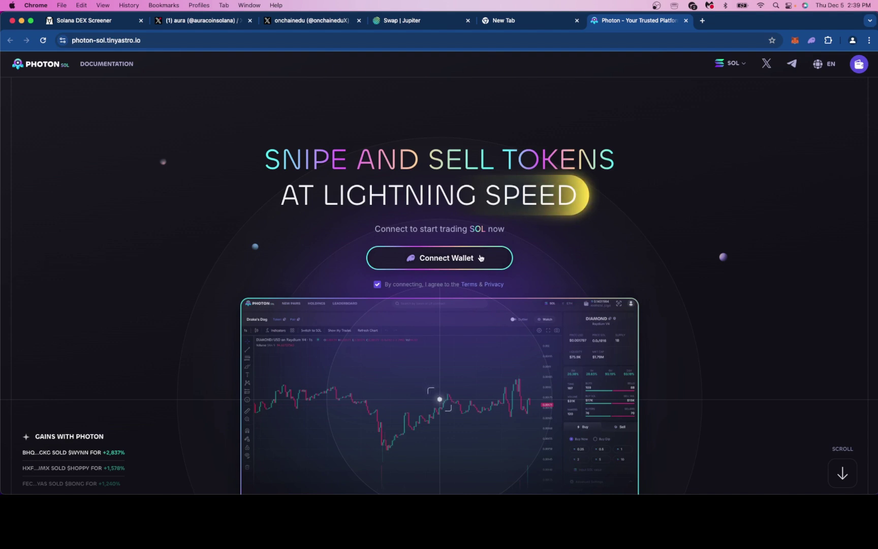
Step: Connect the Phantom wallet Burner 2 to Photon and approve the sign-in message
{"action": "left_click", "coordinate": [477, 258]}
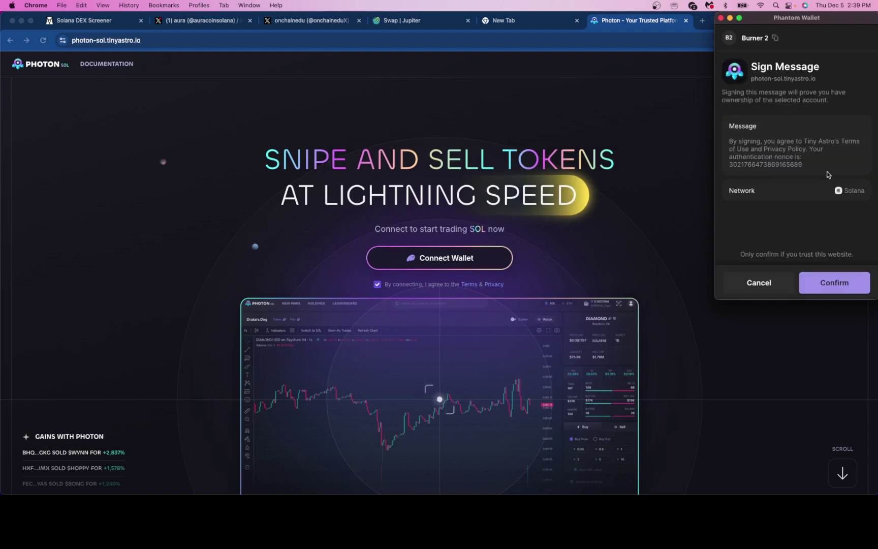
{"action": "left_click", "coordinate": [822, 287]}
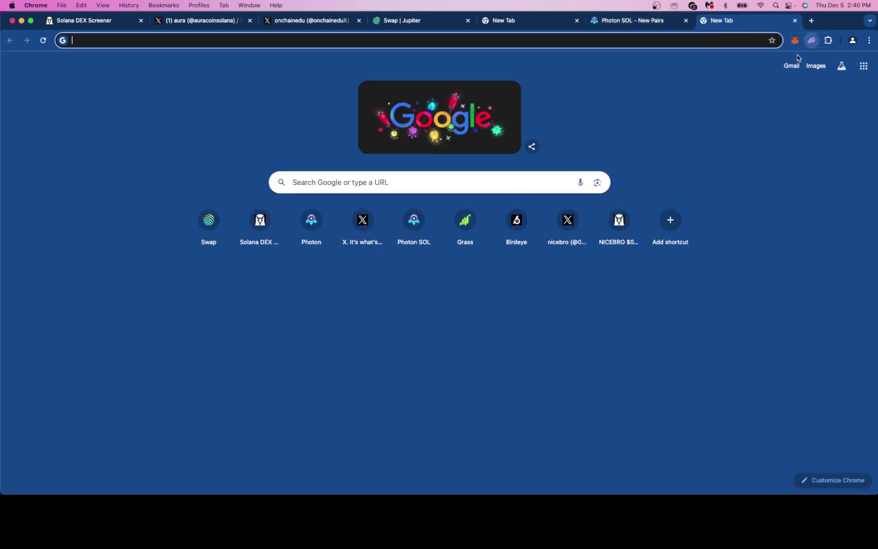
Step: Open the Phantom wallet, look through its options for adding or connecting a wallet, and close that list
{"action": "left_click", "coordinate": [811, 40]}
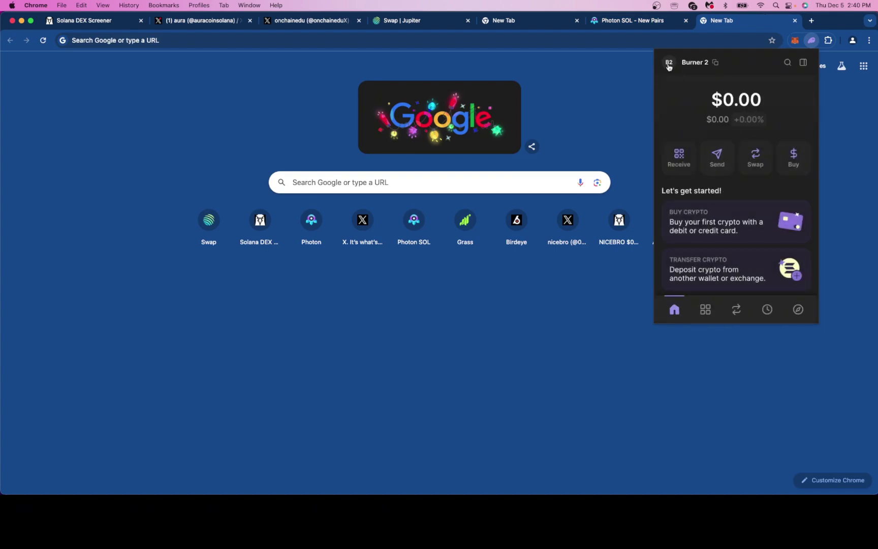
{"action": "left_click", "coordinate": [668, 66]}
{"action": "left_click", "coordinate": [670, 273]}
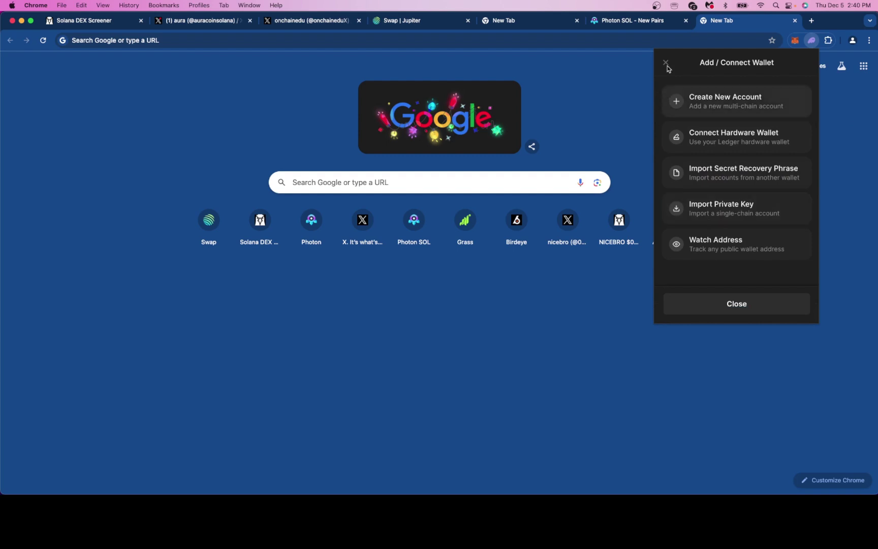
{"action": "left_click", "coordinate": [713, 307]}
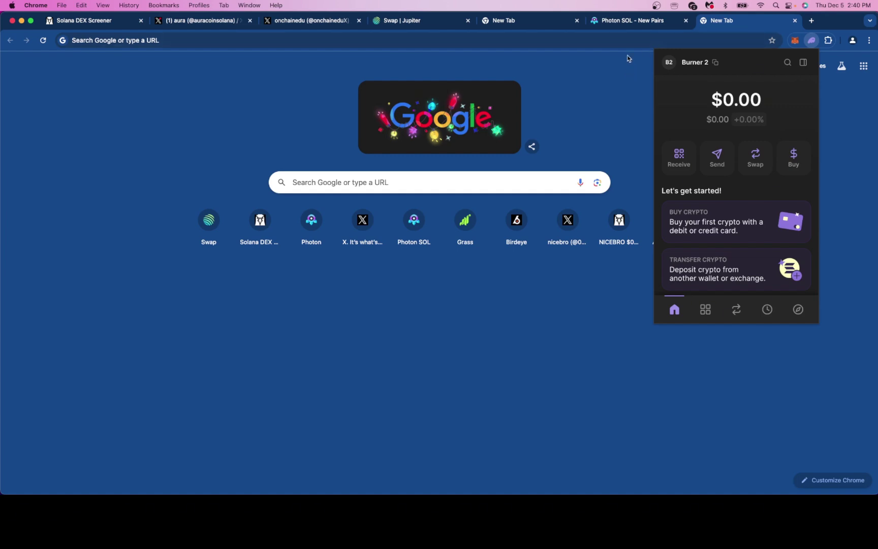
Step: Return to Photon and open its settings at the Quick Buy S1 preset
{"action": "left_click", "coordinate": [630, 23]}
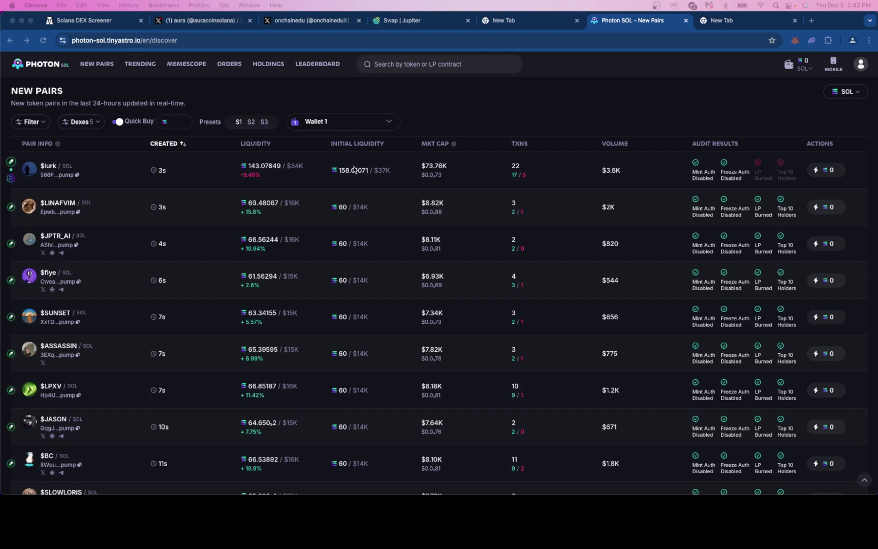
{"action": "left_click", "coordinate": [859, 64]}
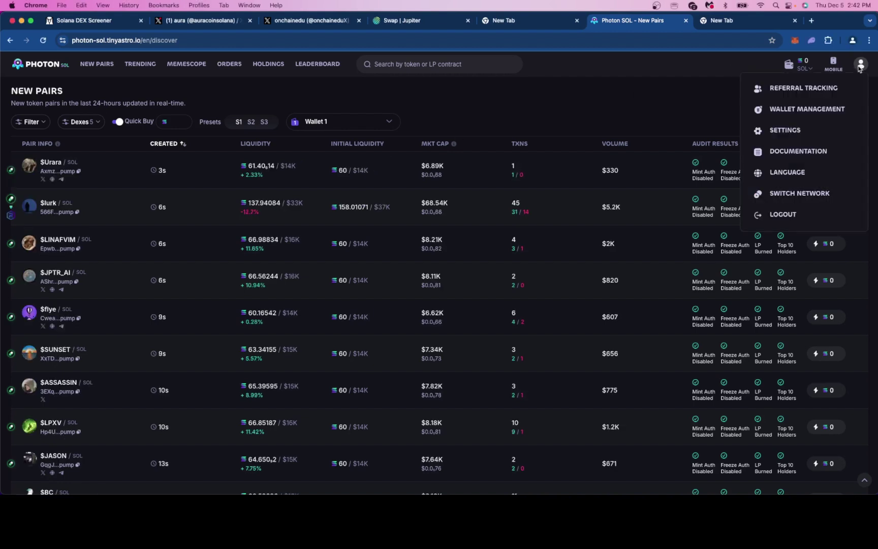
{"action": "left_click", "coordinate": [785, 131]}
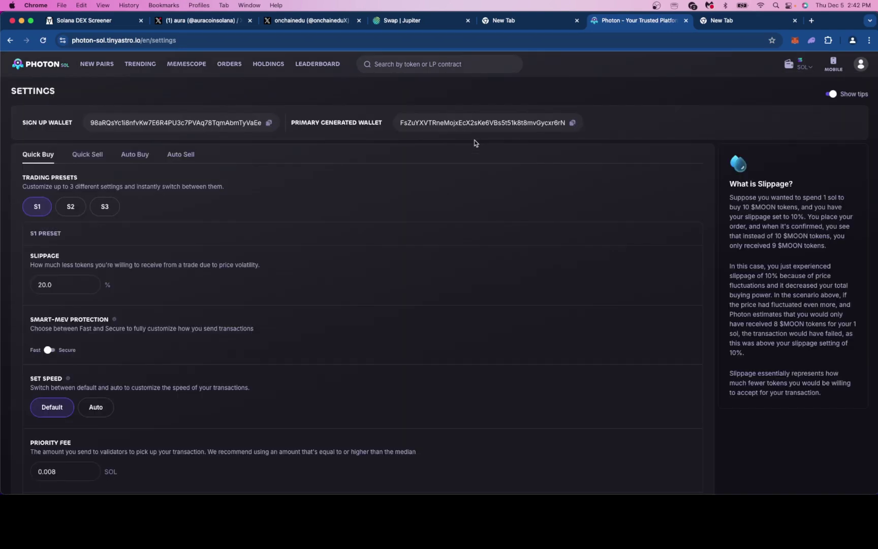
{"action": "scroll", "coordinate": [161, 259], "scroll_direction": "down", "scroll_amount": 3}
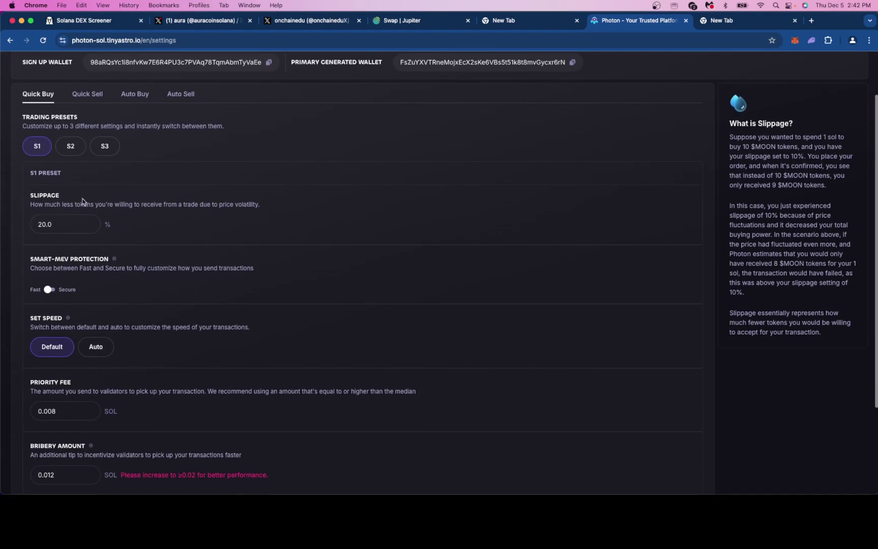
Step: Set the slippage of the Quick Buy S1 preset to 3%
{"action": "left_click", "coordinate": [53, 223]}
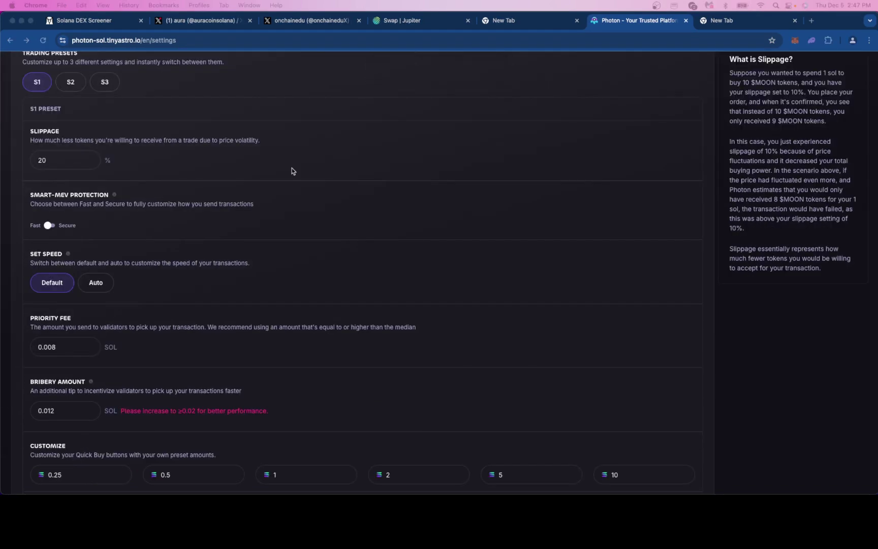
{"action": "left_click", "coordinate": [73, 160]}
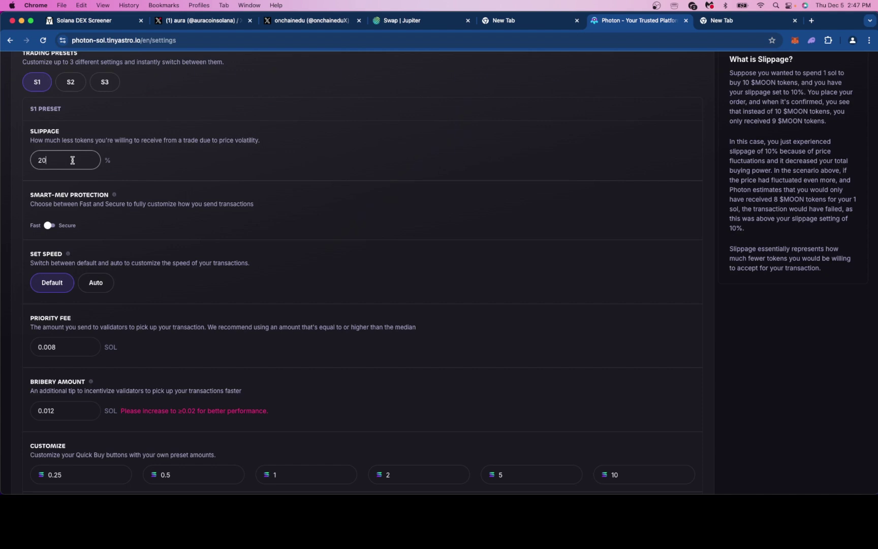
{"action": "key", "text": "BackSpace"}
{"action": "key", "text": "BackSpace"}
{"action": "type", "text": "3"}
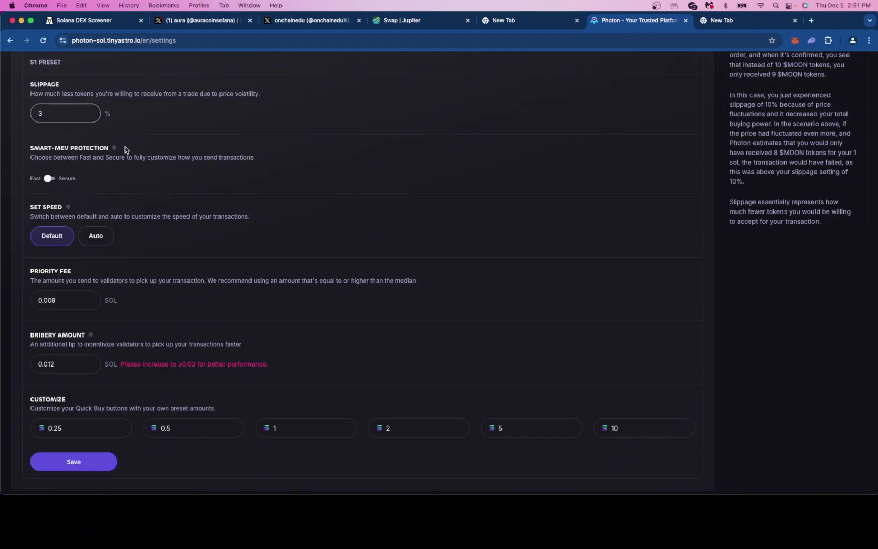
Step: Review the Smart-MEV Protection and Set Speed options, and delete the last digit of the S1 preset's bribery amount
{"action": "mouse_move", "coordinate": [115, 149]}
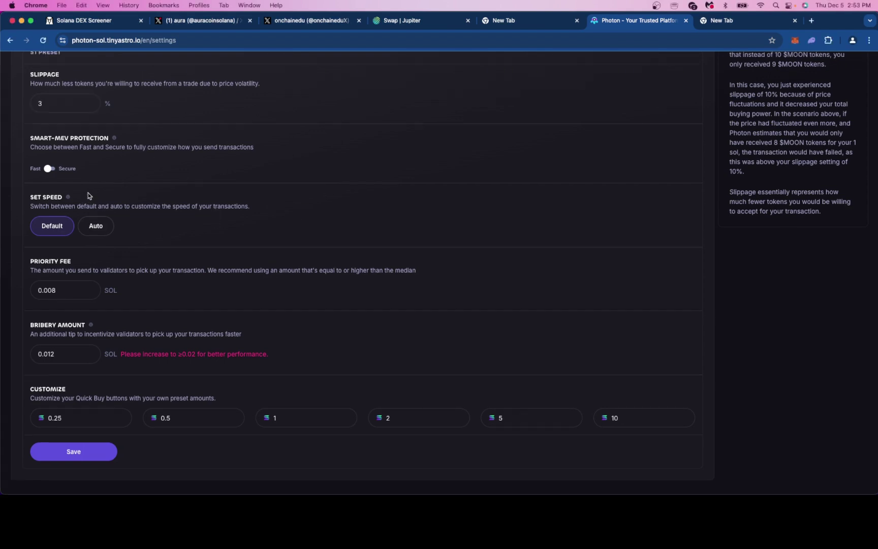
{"action": "mouse_move", "coordinate": [70, 200]}
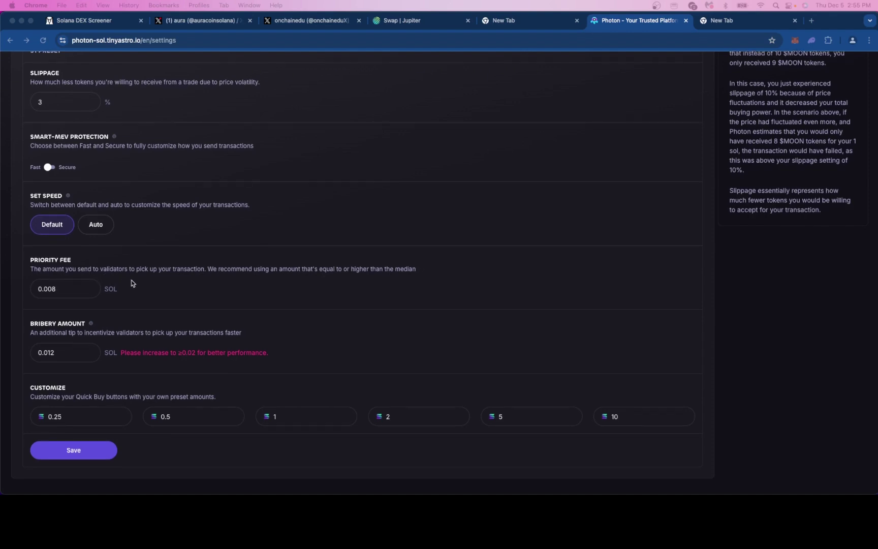
{"action": "left_click", "coordinate": [146, 287]}
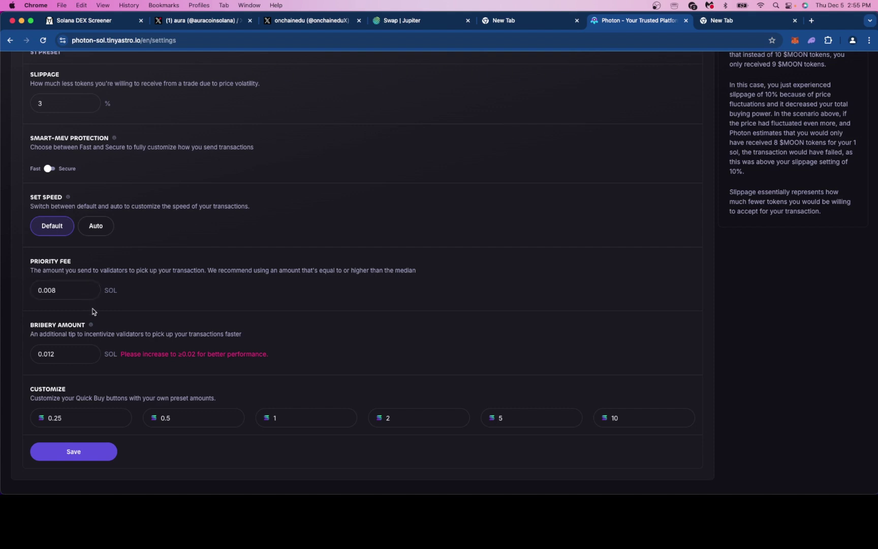
{"action": "left_click", "coordinate": [74, 352]}
{"action": "key", "text": "BackSpace"}
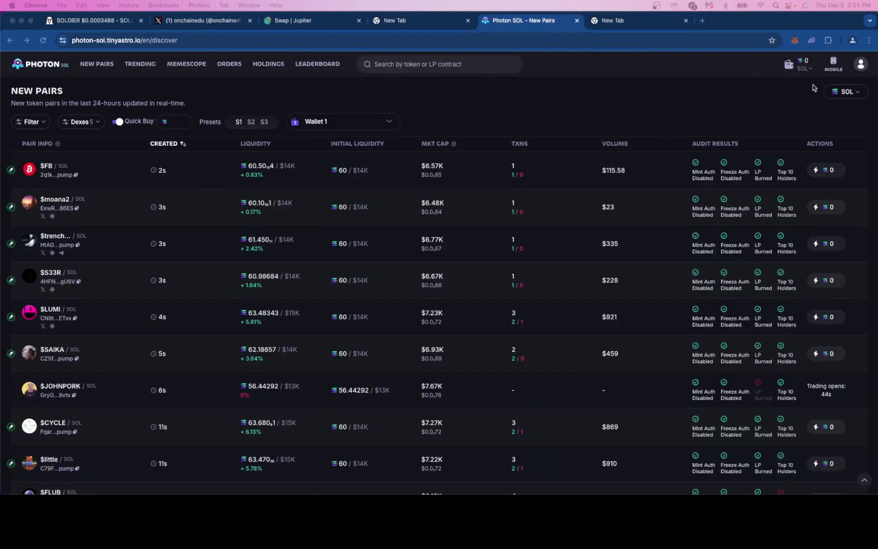
Step: Open Photon's wallet management and copy the address of Wallet 1
{"action": "mouse_move", "coordinate": [809, 70]}
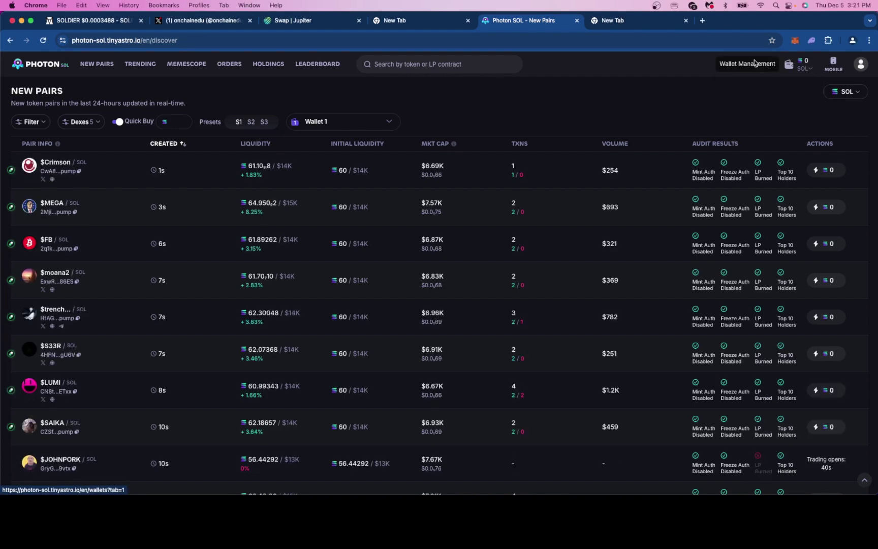
{"action": "mouse_move", "coordinate": [861, 66]}
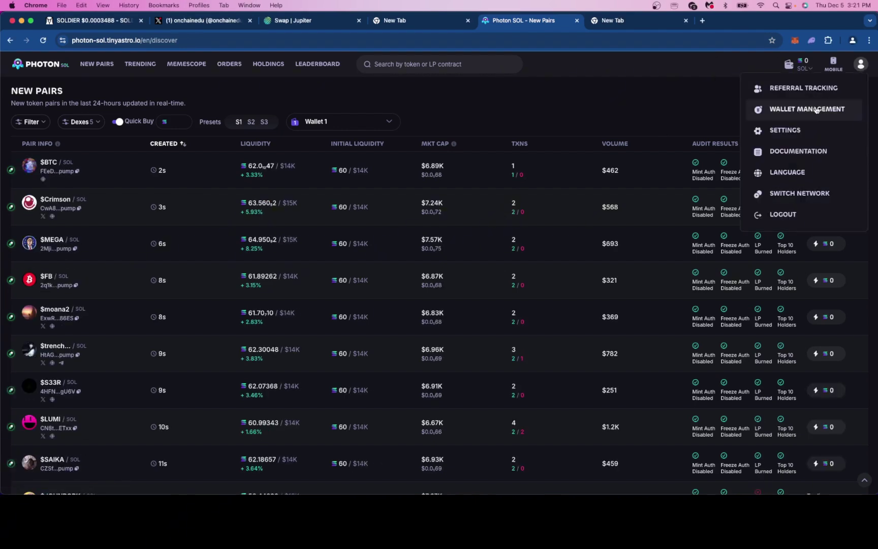
{"action": "left_click", "coordinate": [817, 109]}
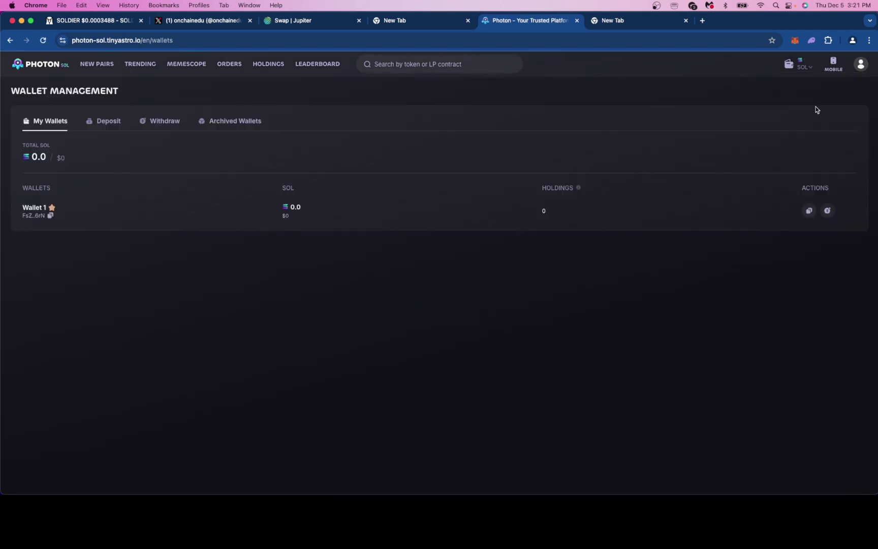
{"action": "left_click", "coordinate": [51, 215]}
Step: View the New Pairs list and open the Trending token pairs
{"action": "left_click", "coordinate": [97, 64]}
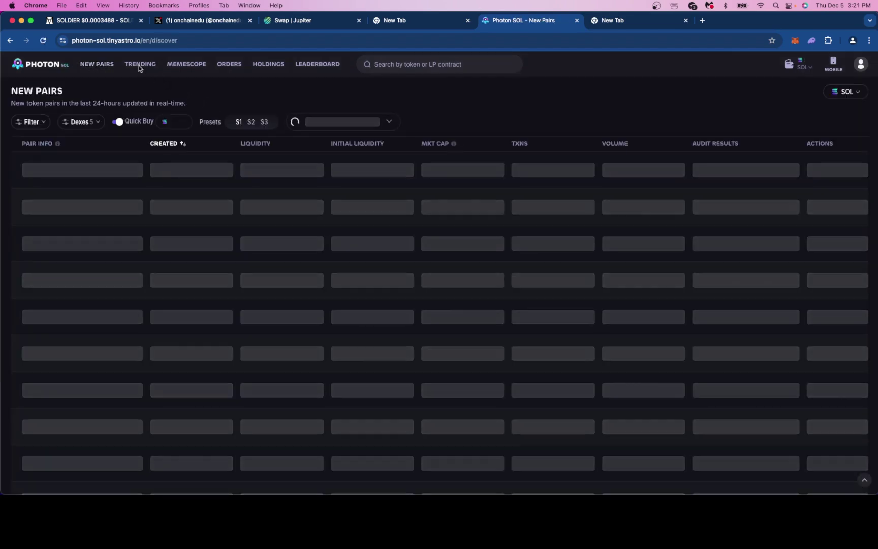
{"action": "left_click", "coordinate": [139, 65]}
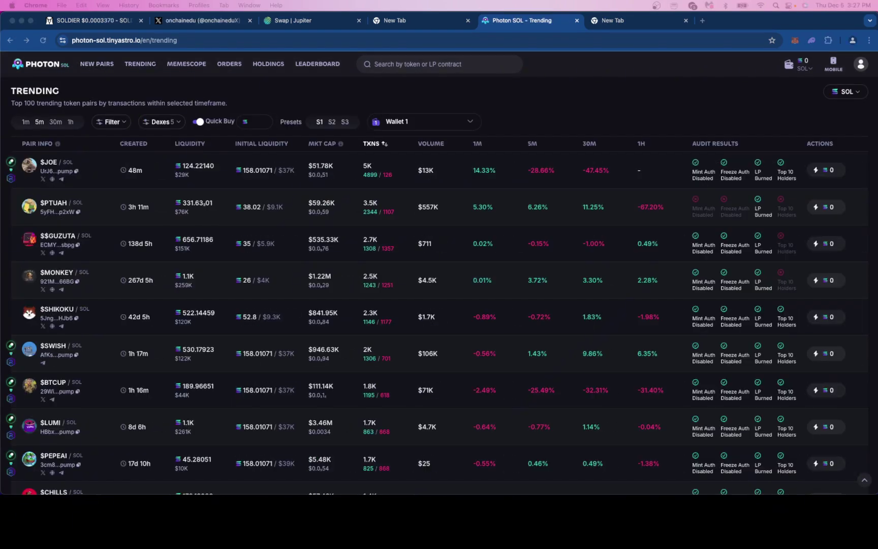